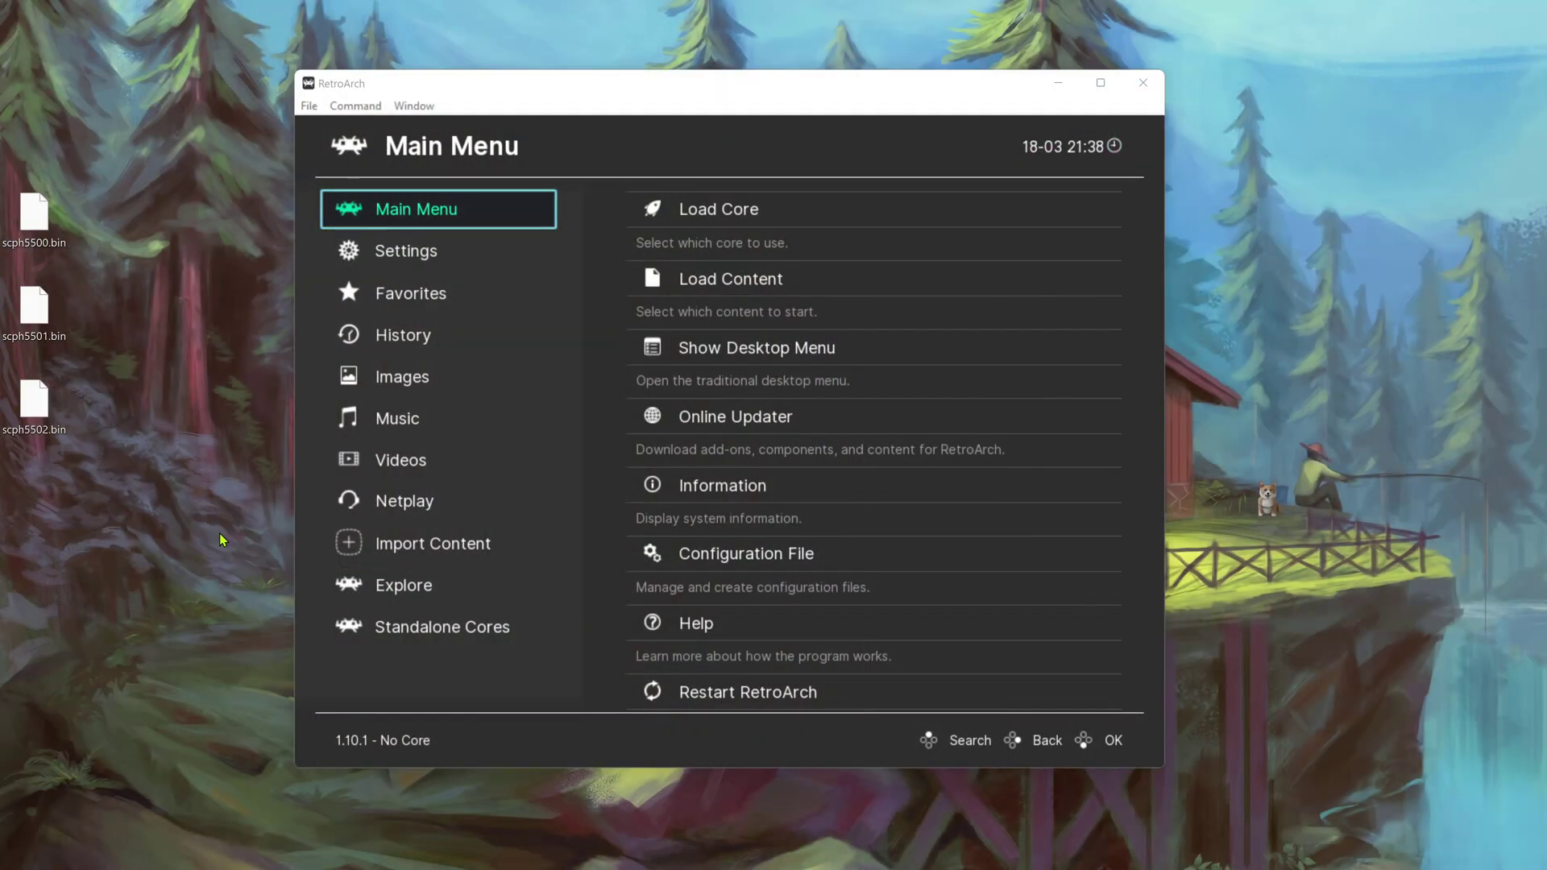
left_click_drag(219, 538, 20, 242)
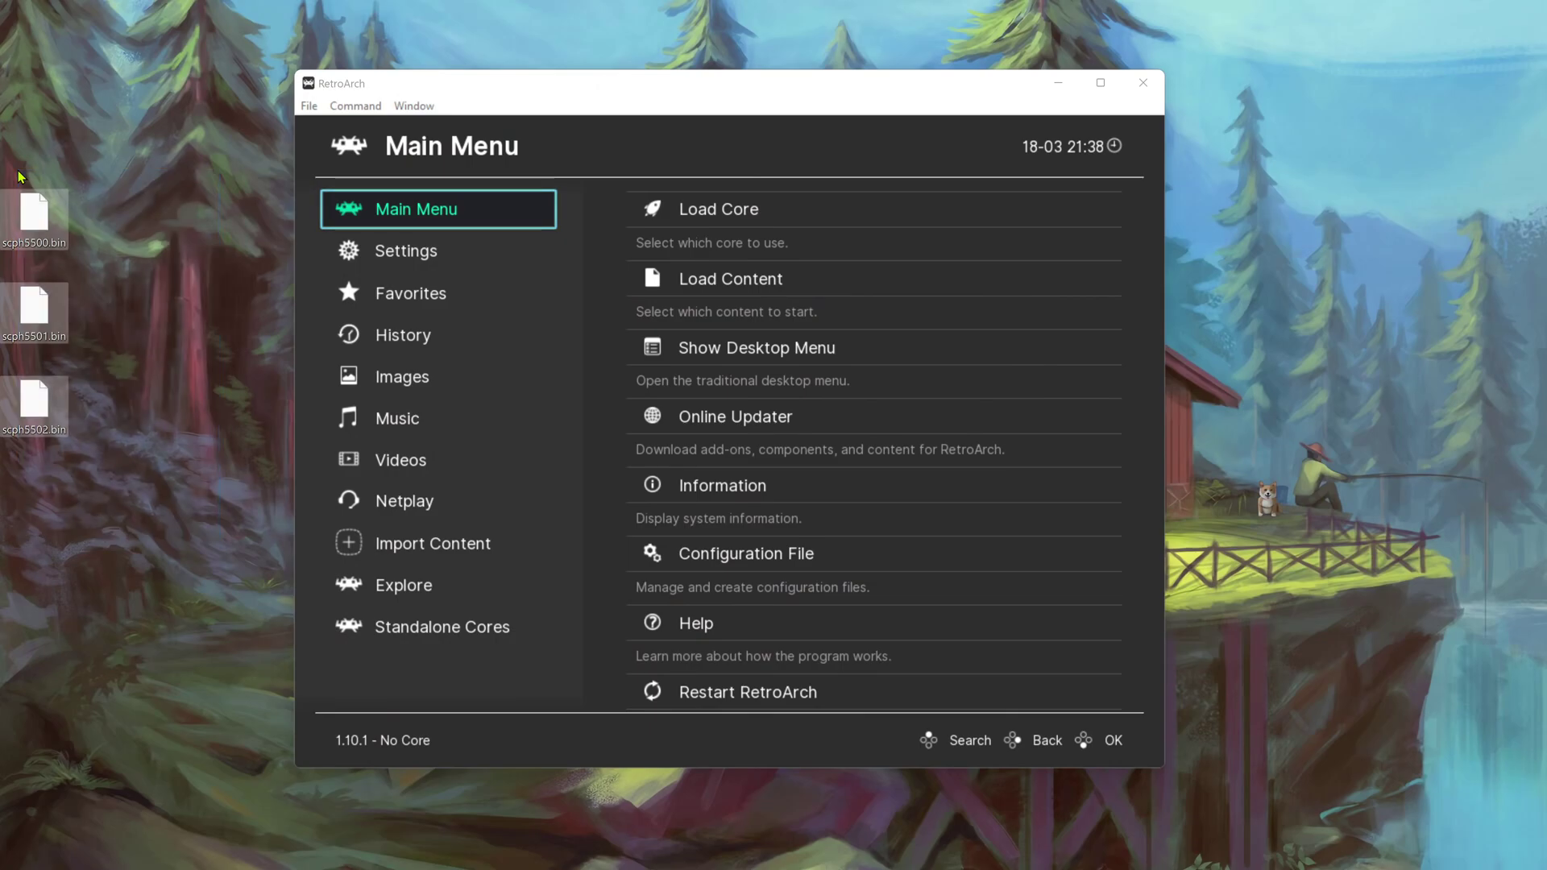
left_click(178, 258)
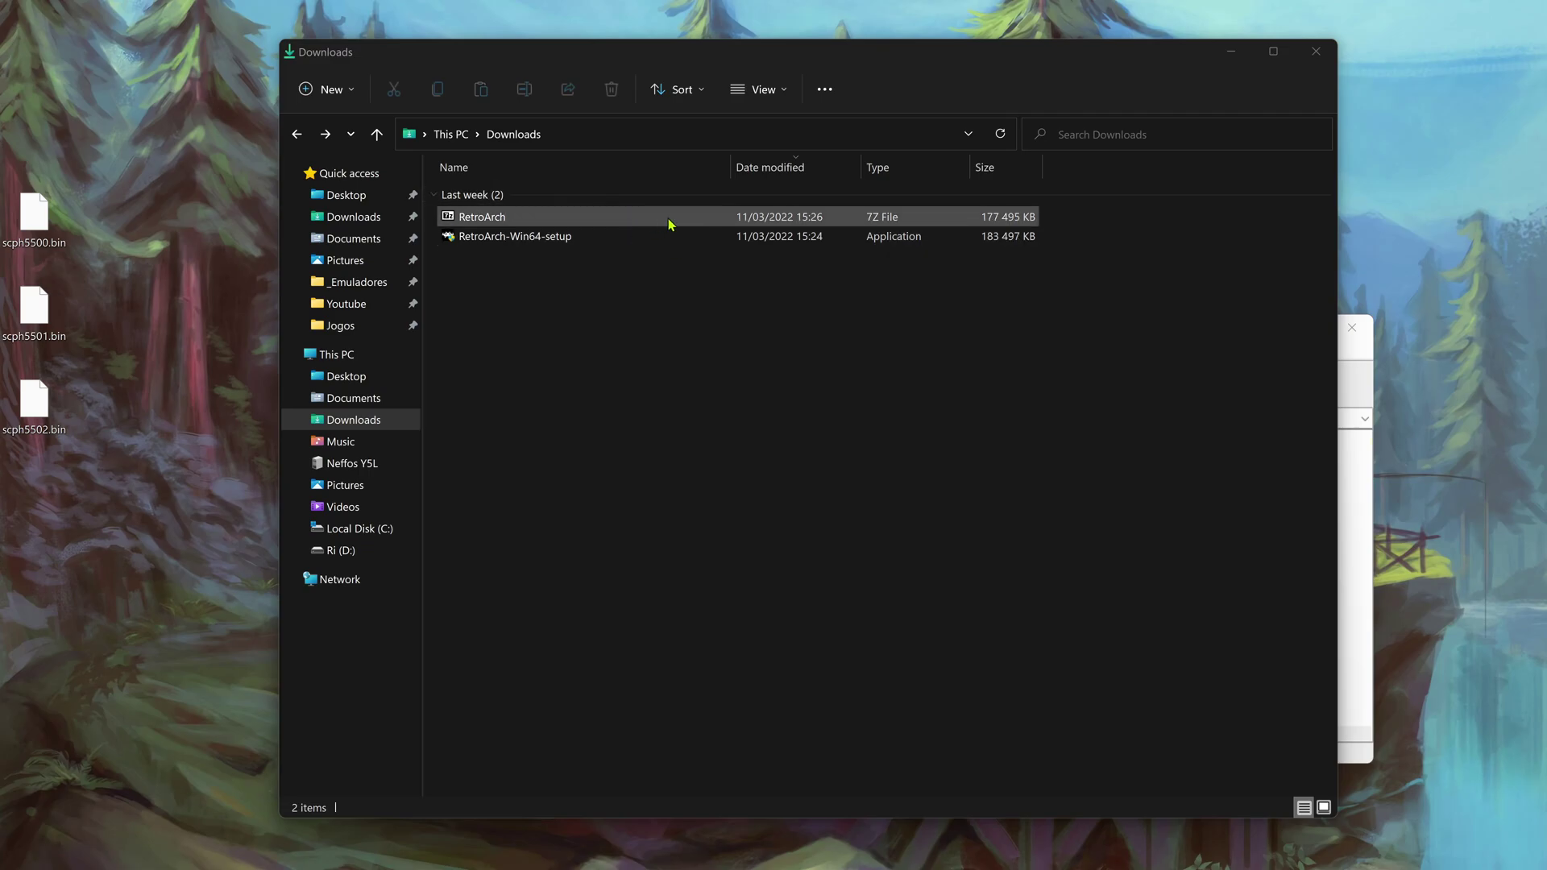
Extract the RetroArch-Win64 folder from the RetroArch 7z archive into Downloads and open the extracted folder.
double_click(625, 216)
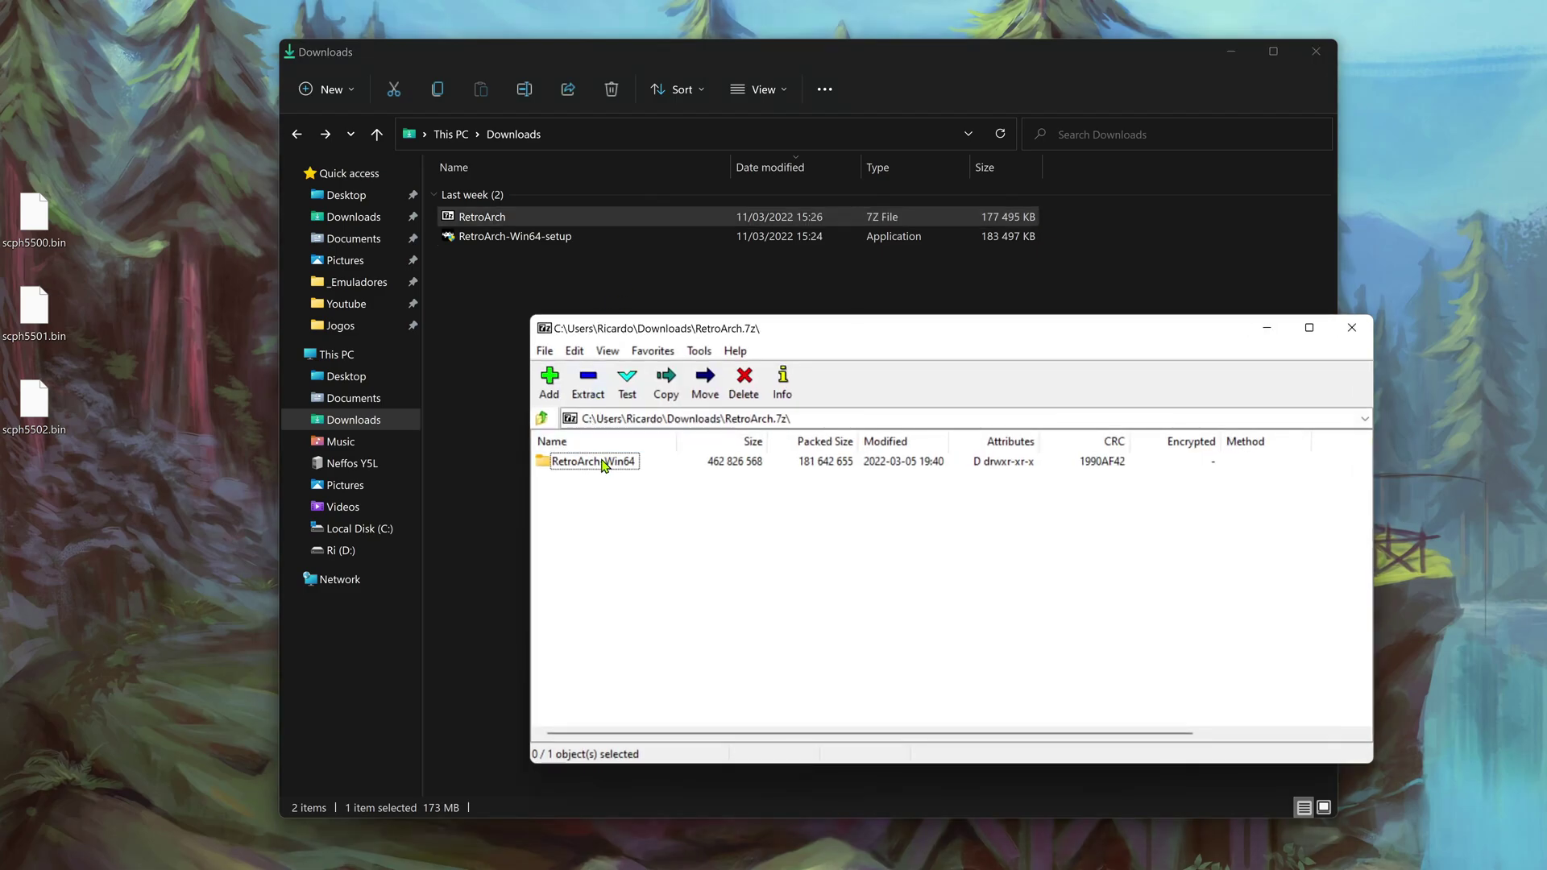
left_click_drag(604, 466, 478, 388)
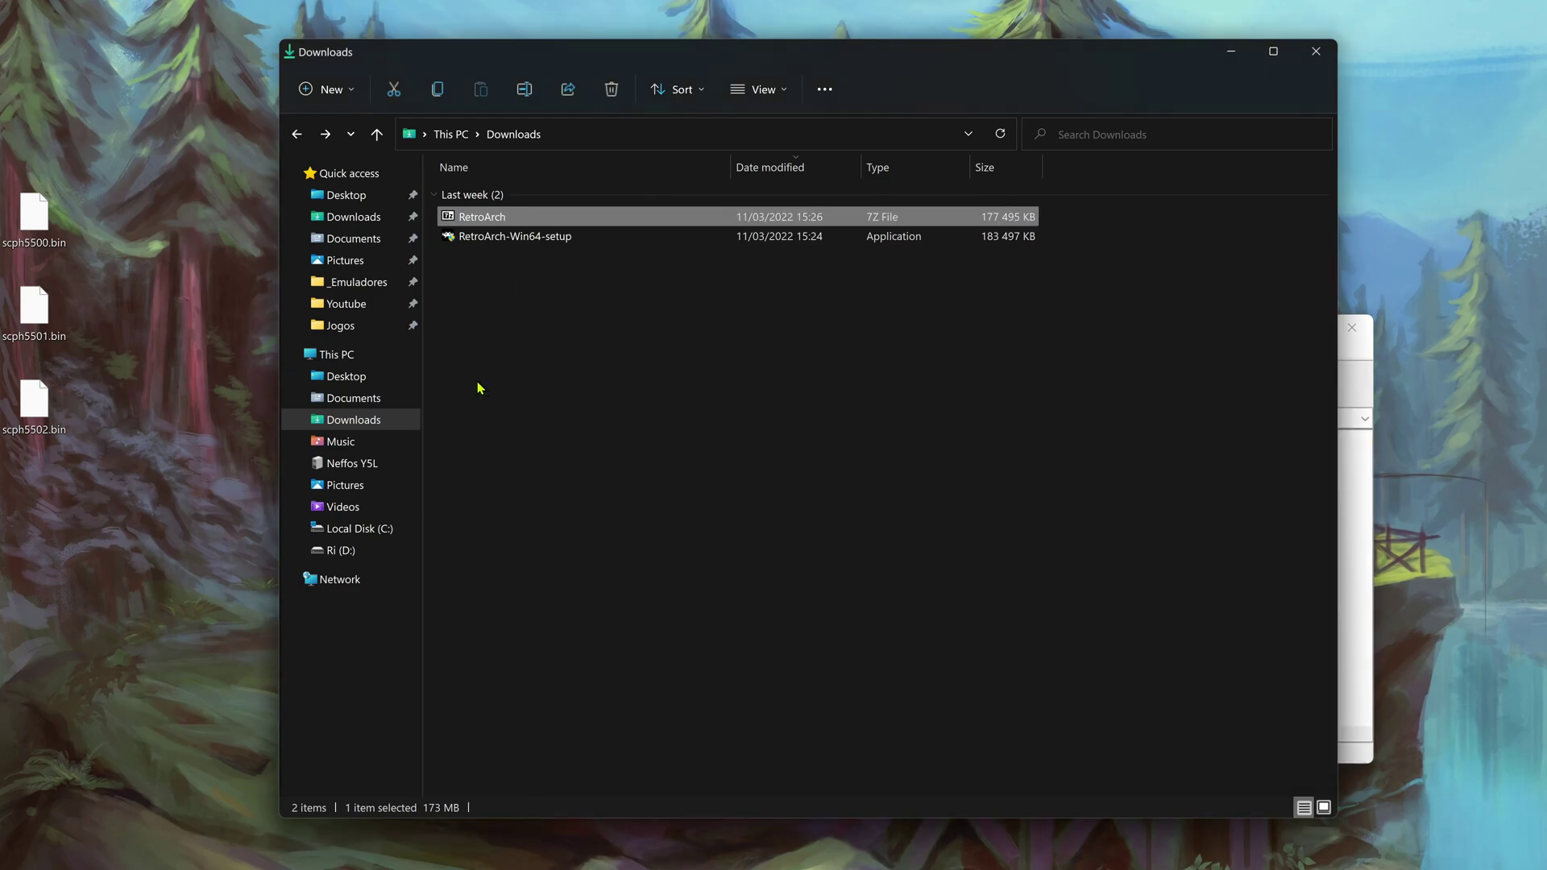
double_click(506, 283)
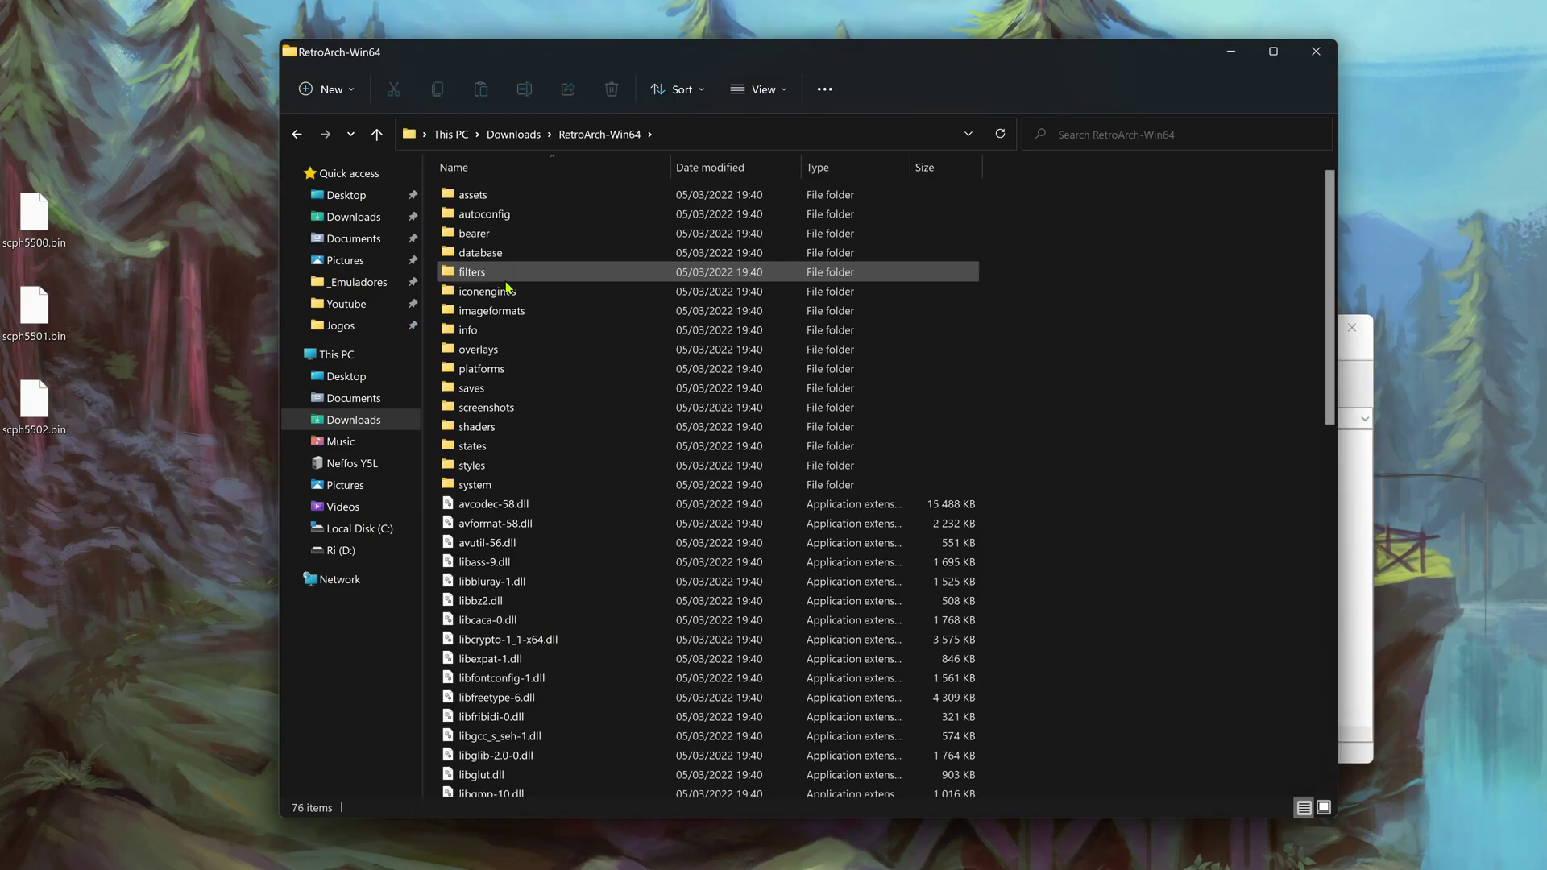
Copy scph5500.bin, scph5501.bin and scph5502.bin from the desktop into the system folder of the extracted RetroArch-Win64 folder.
double_click(484, 486)
left_click_drag(140, 434, 40, 208)
right_click(38, 209)
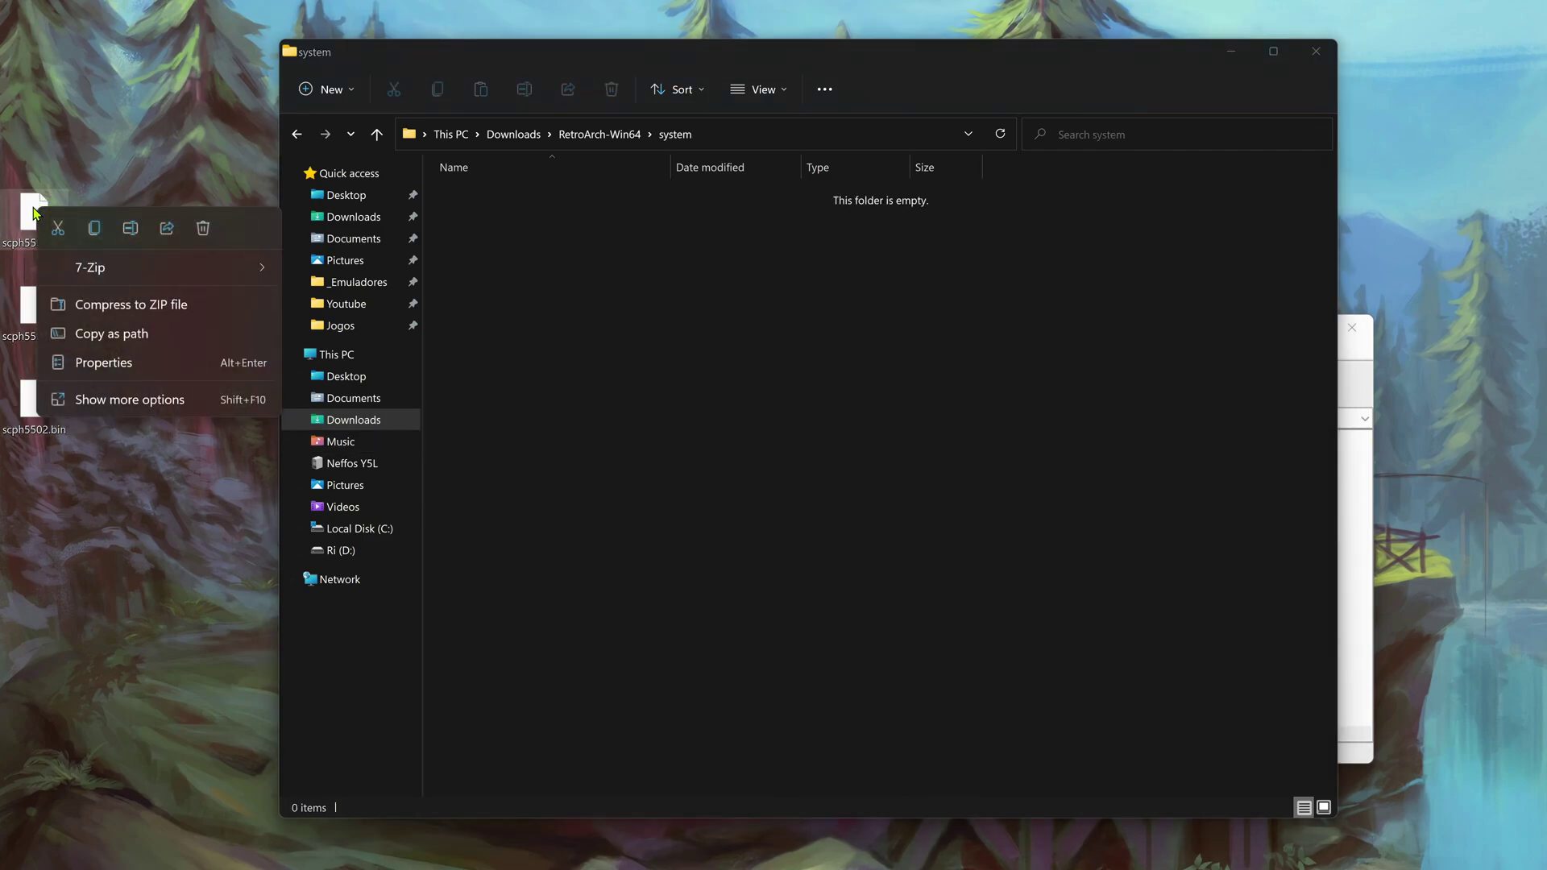
left_click(95, 233)
left_click(667, 368)
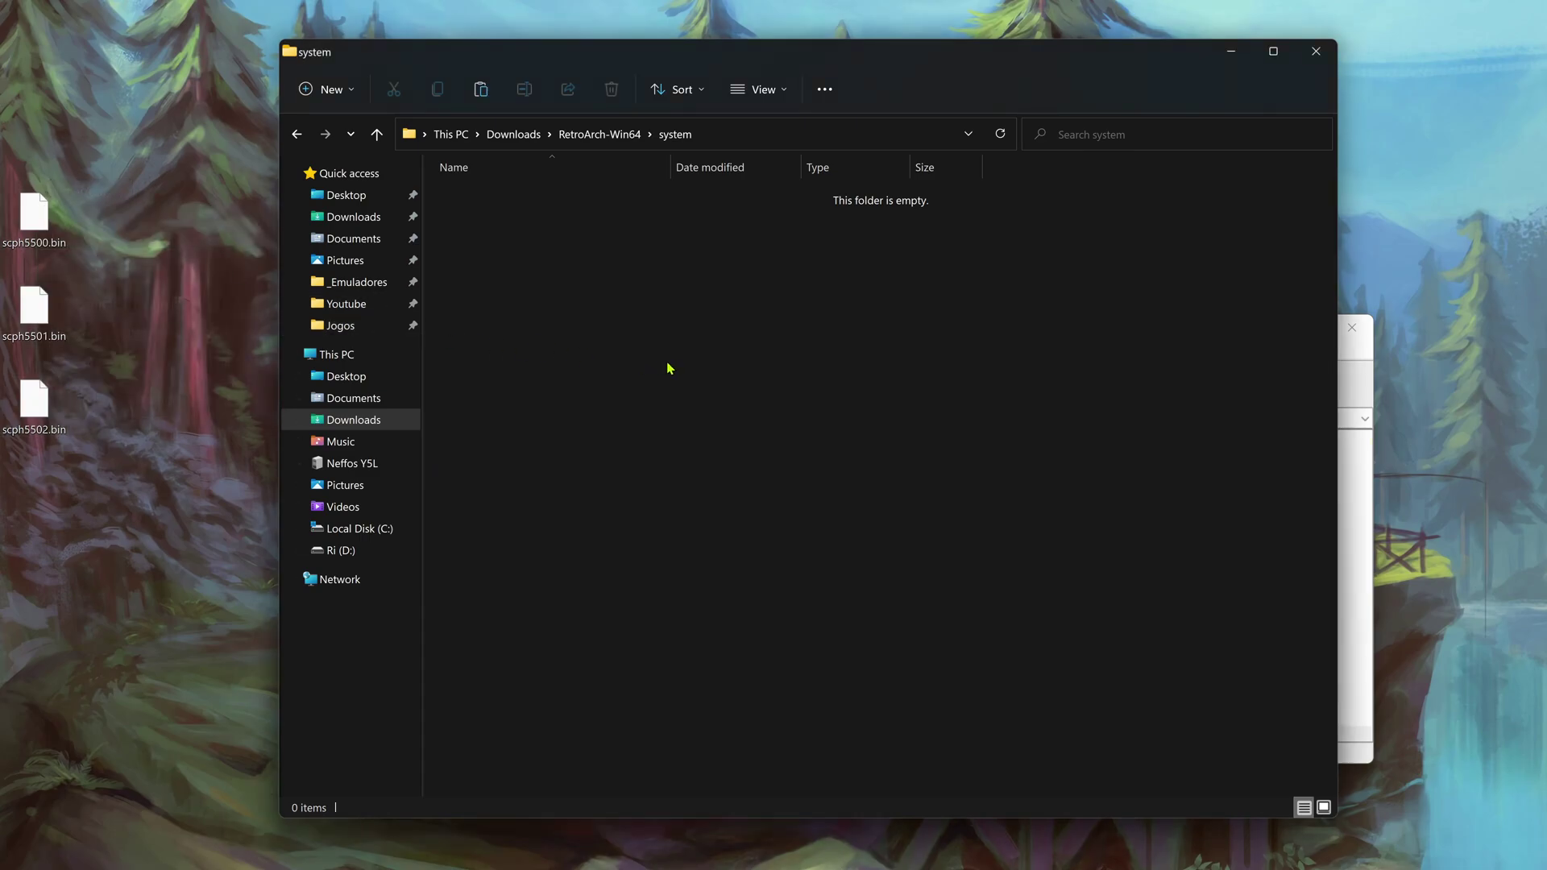
key("ctrl+v")
left_click(675, 381)
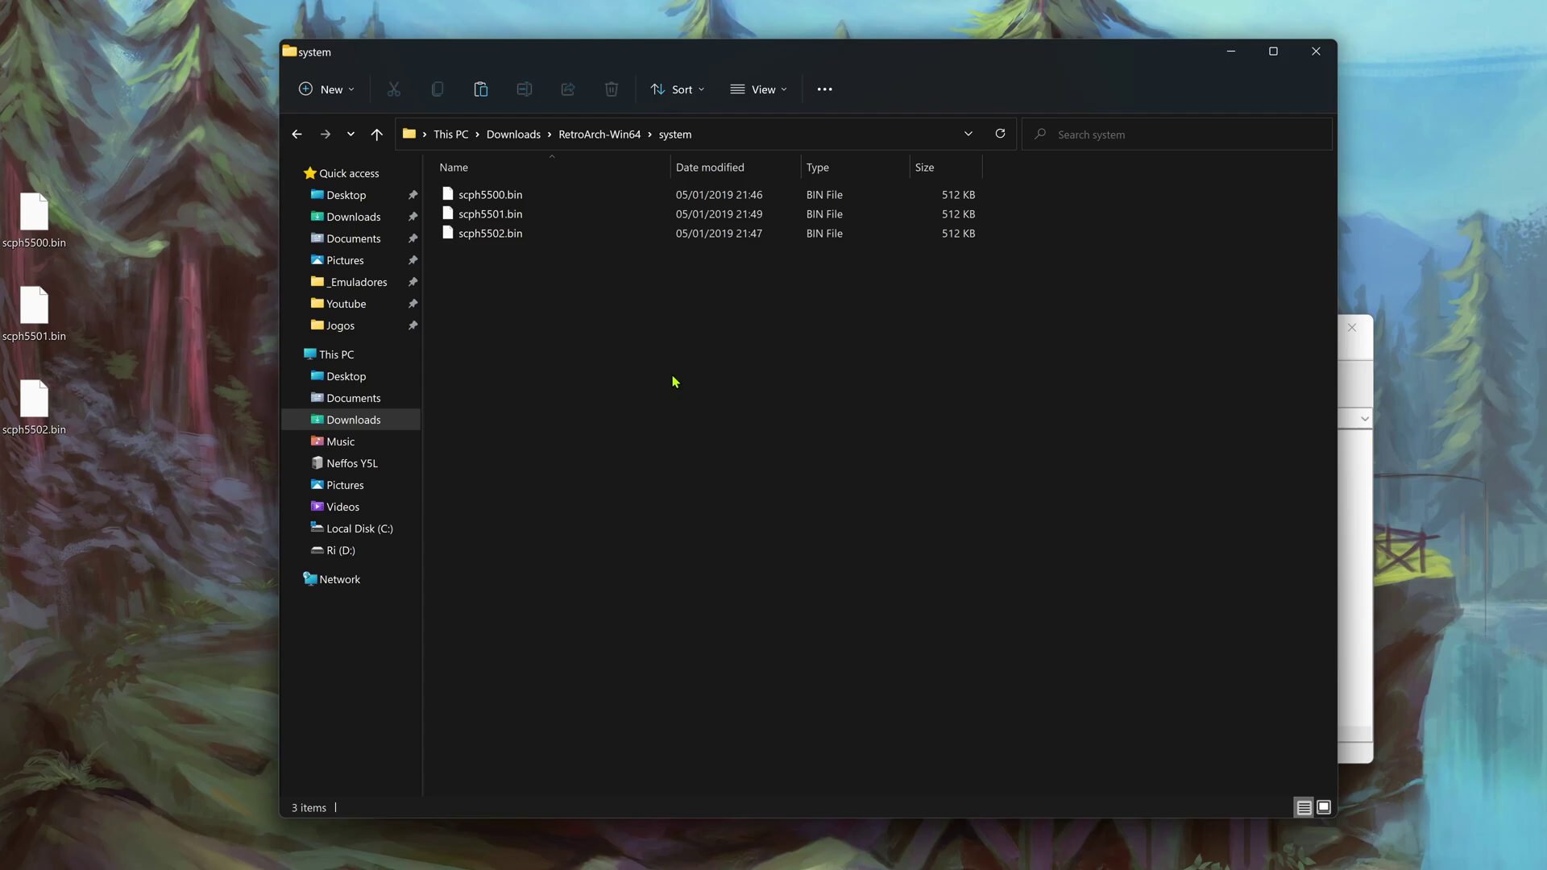
Launch the retroarch application from the RetroArch-Win64 folder in Downloads and browse the list in its Core Downloader.
key("BackSpace")
key("BackSpace")
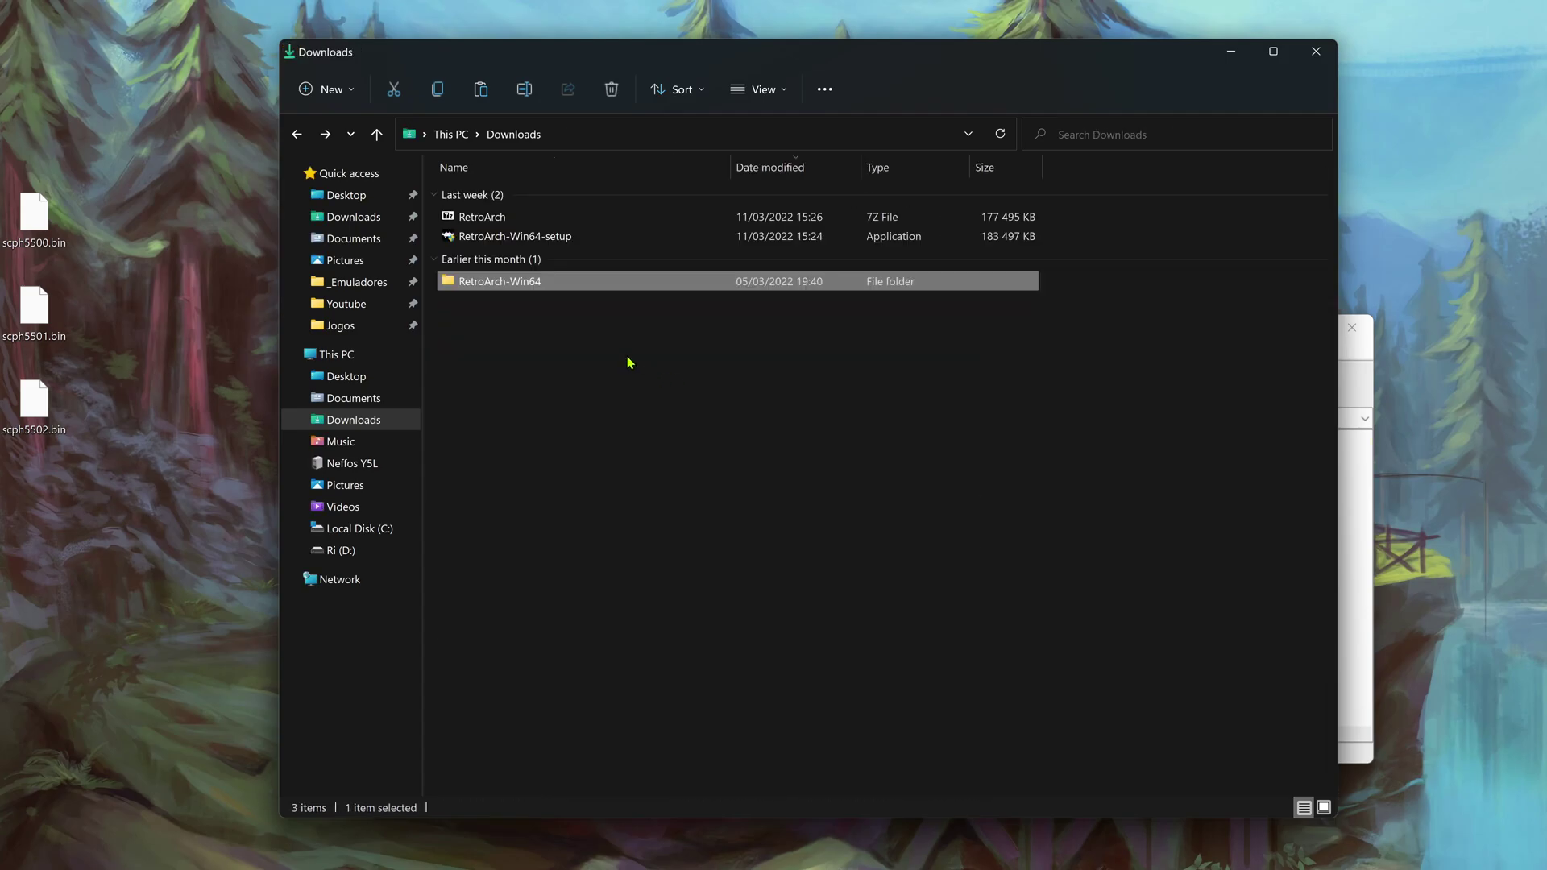
double_click(511, 286)
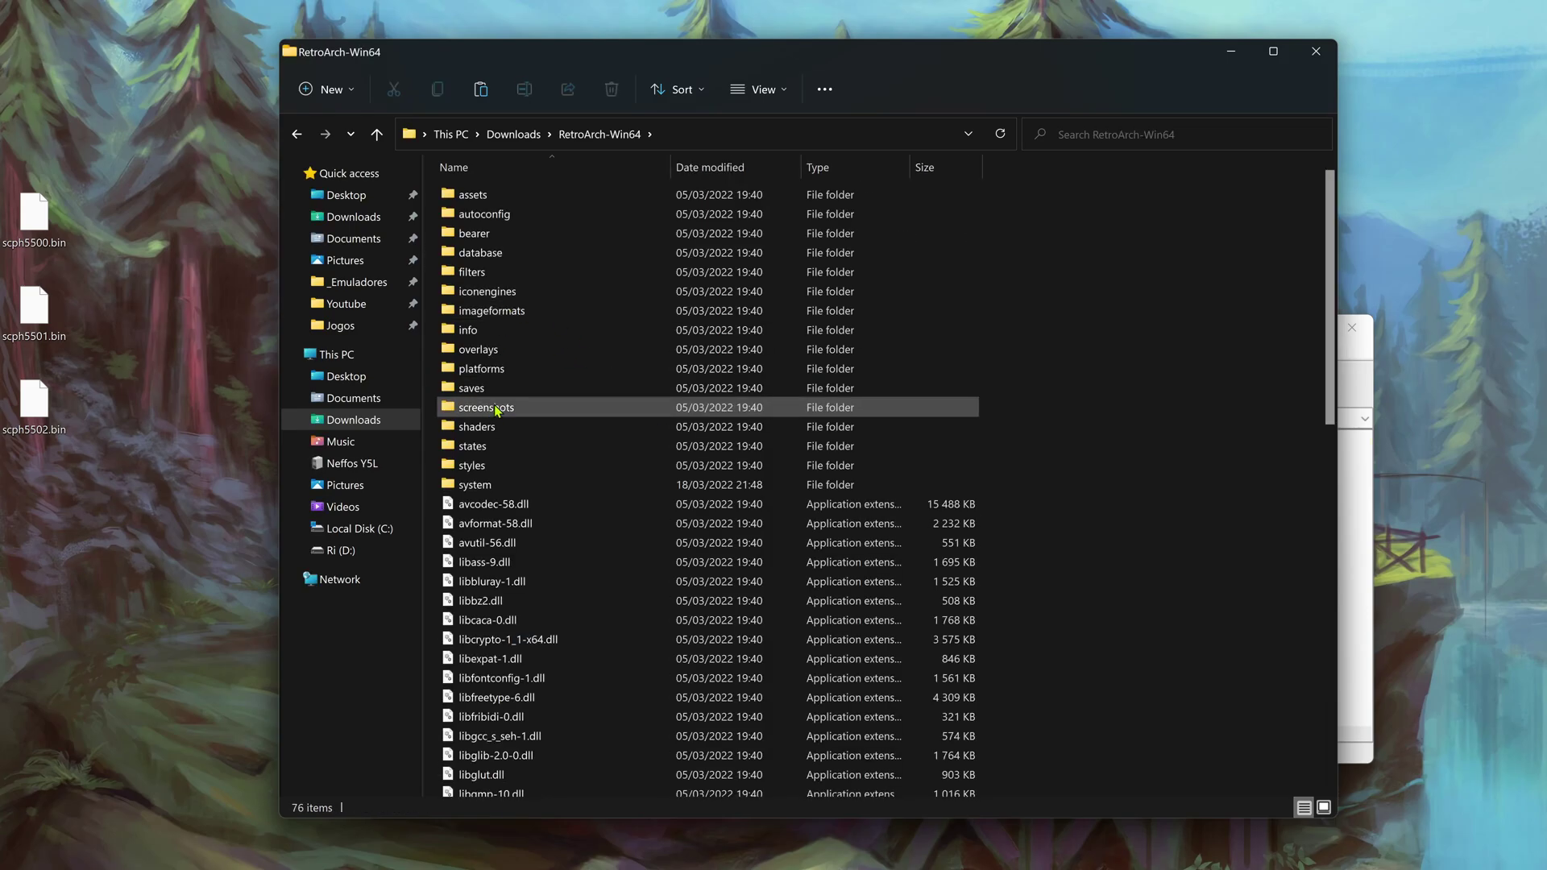
scroll(535, 580, "down", 15)
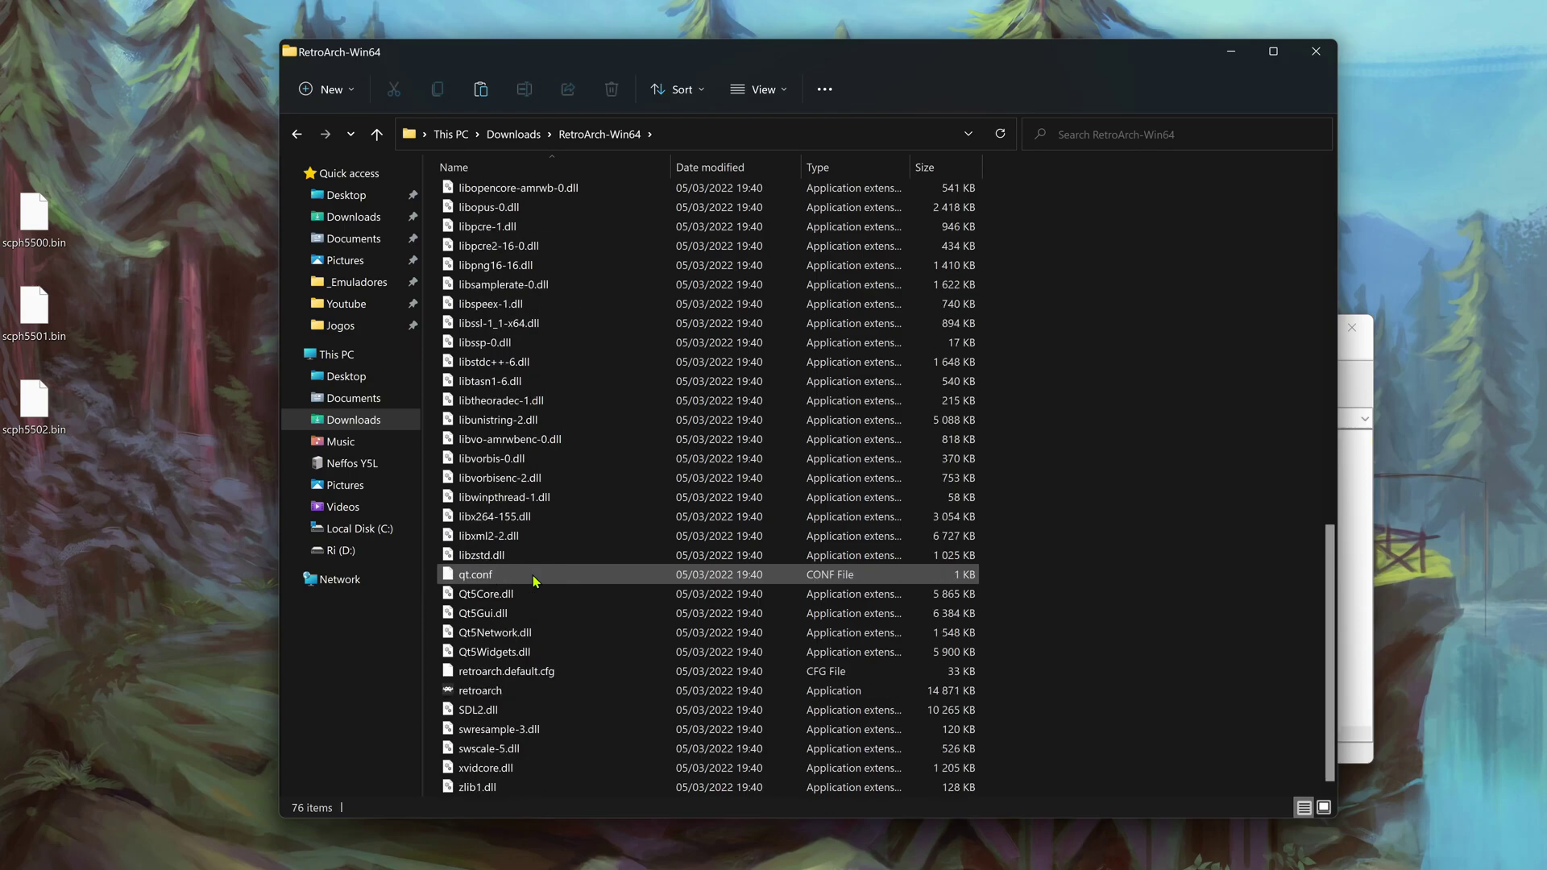
double_click(495, 693)
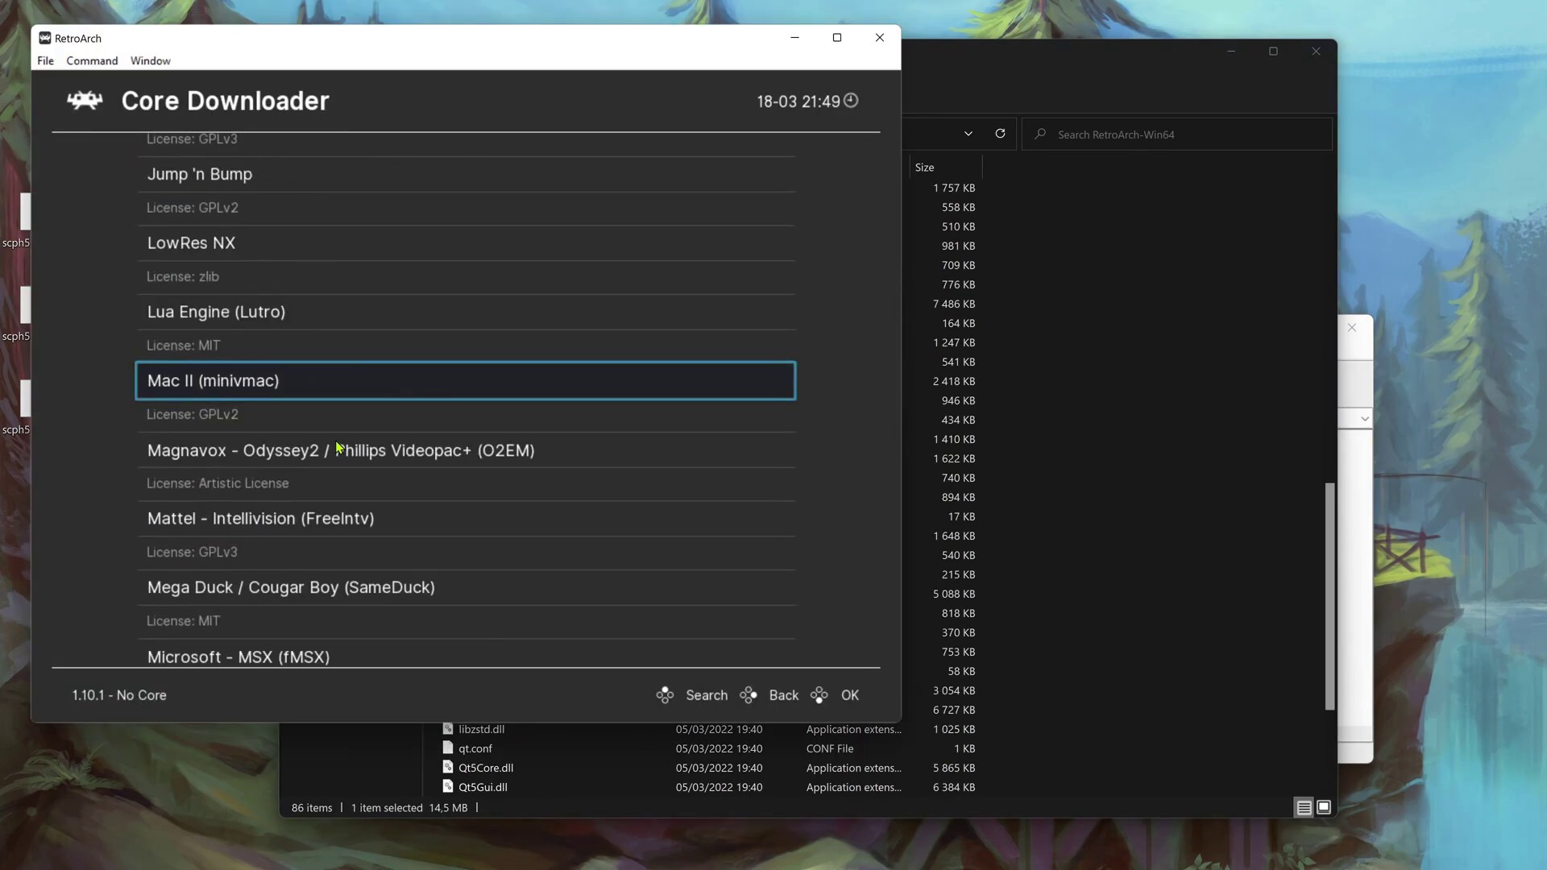
scroll(337, 448, "down", 15)
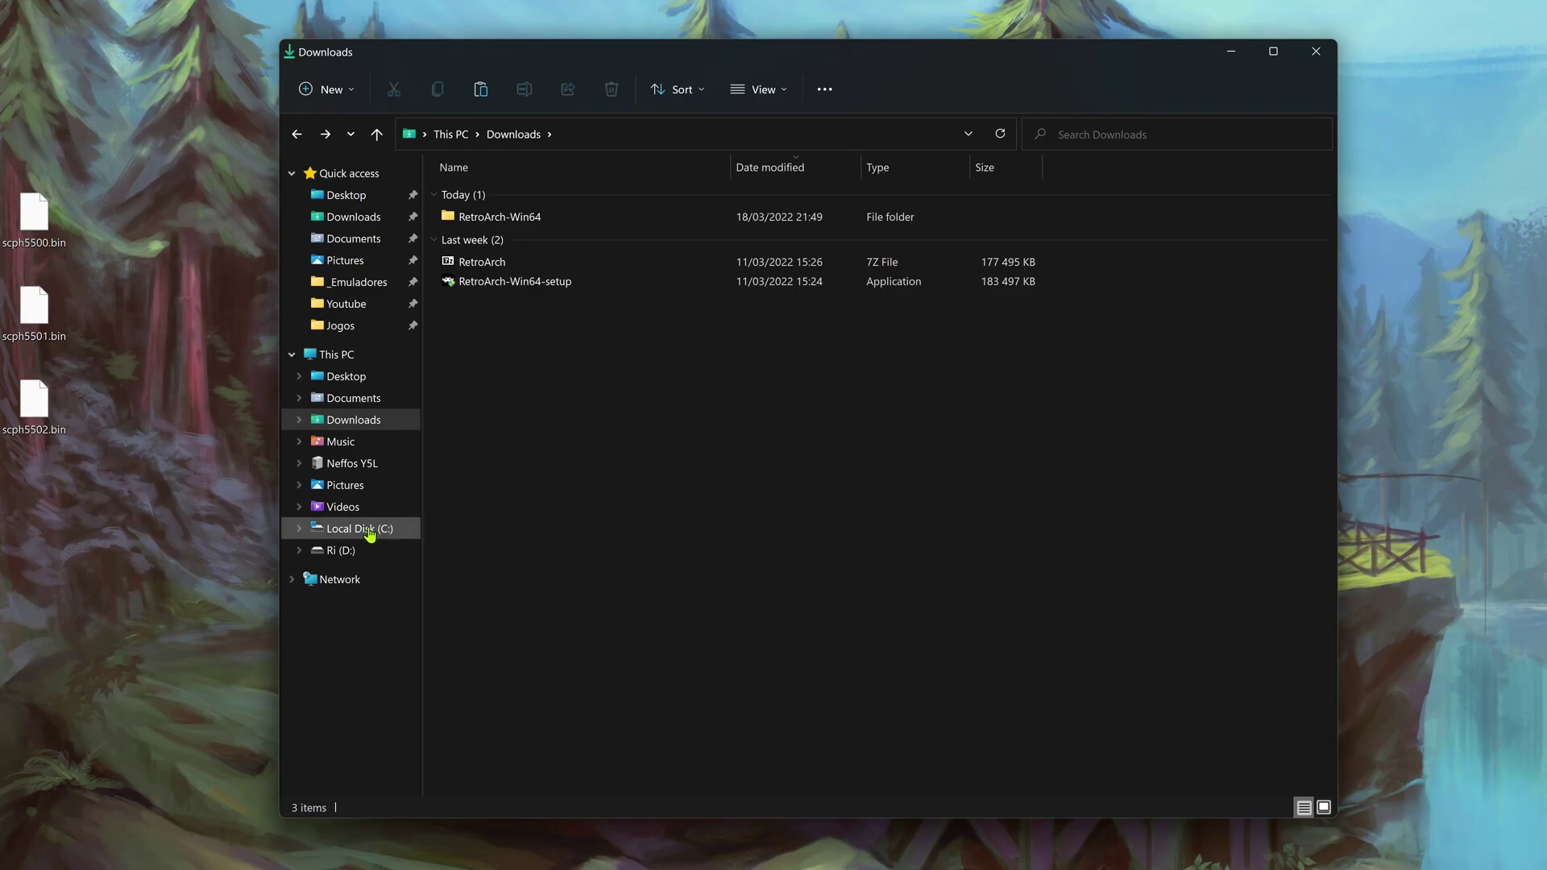
Copy the three scph BIOS files from the desktop into C:\RetroArch-Win64\system.
left_click(367, 529)
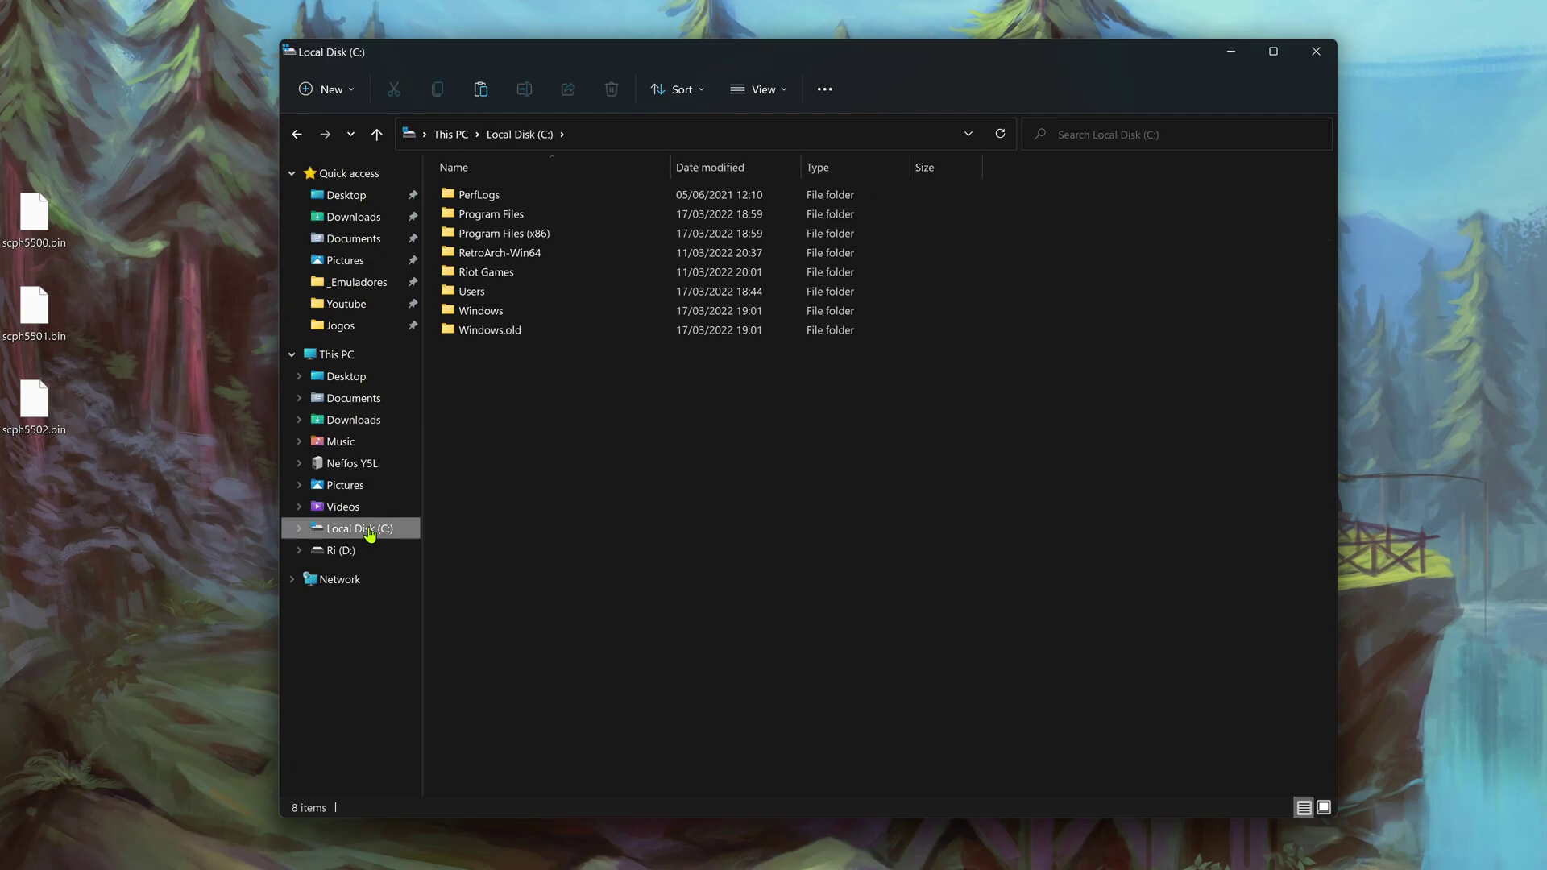
double_click(522, 255)
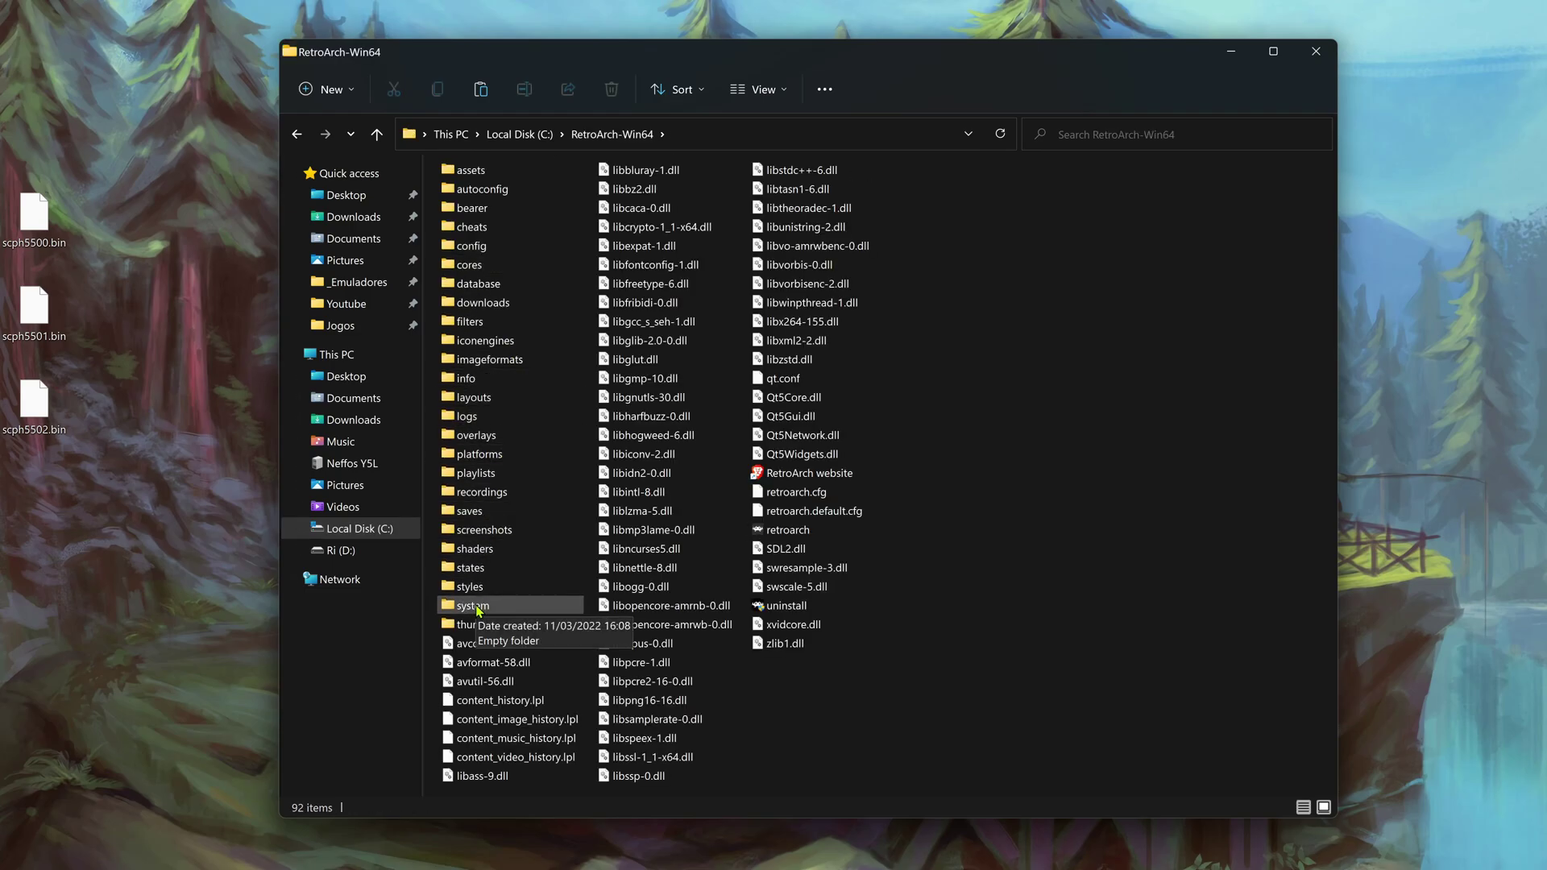
double_click(477, 612)
left_click_drag(122, 461, 40, 214)
right_click(40, 213)
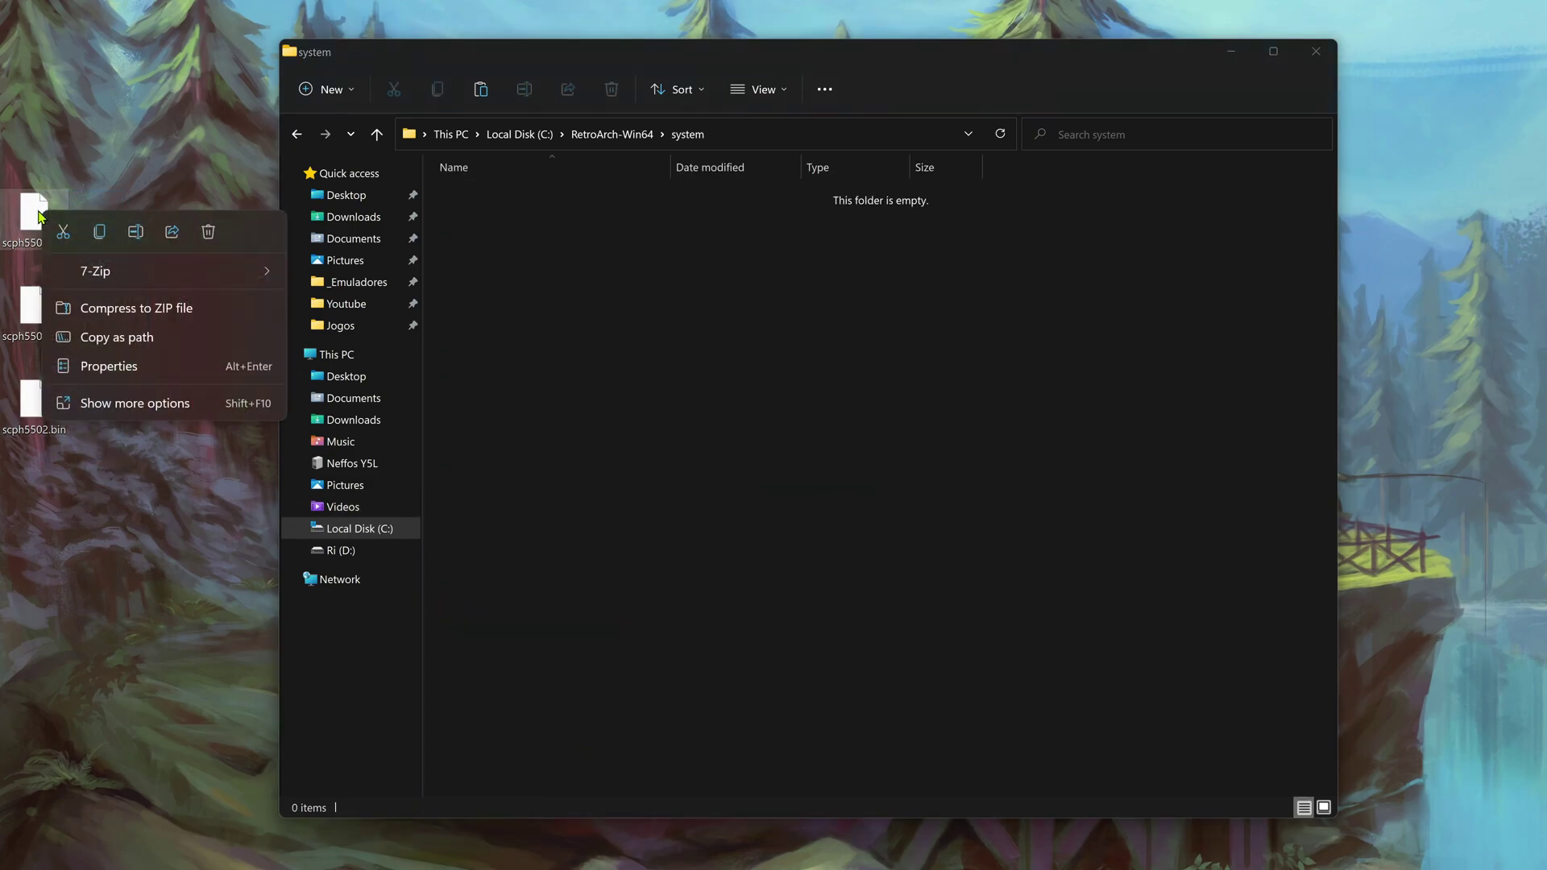
left_click(97, 234)
right_click(614, 277)
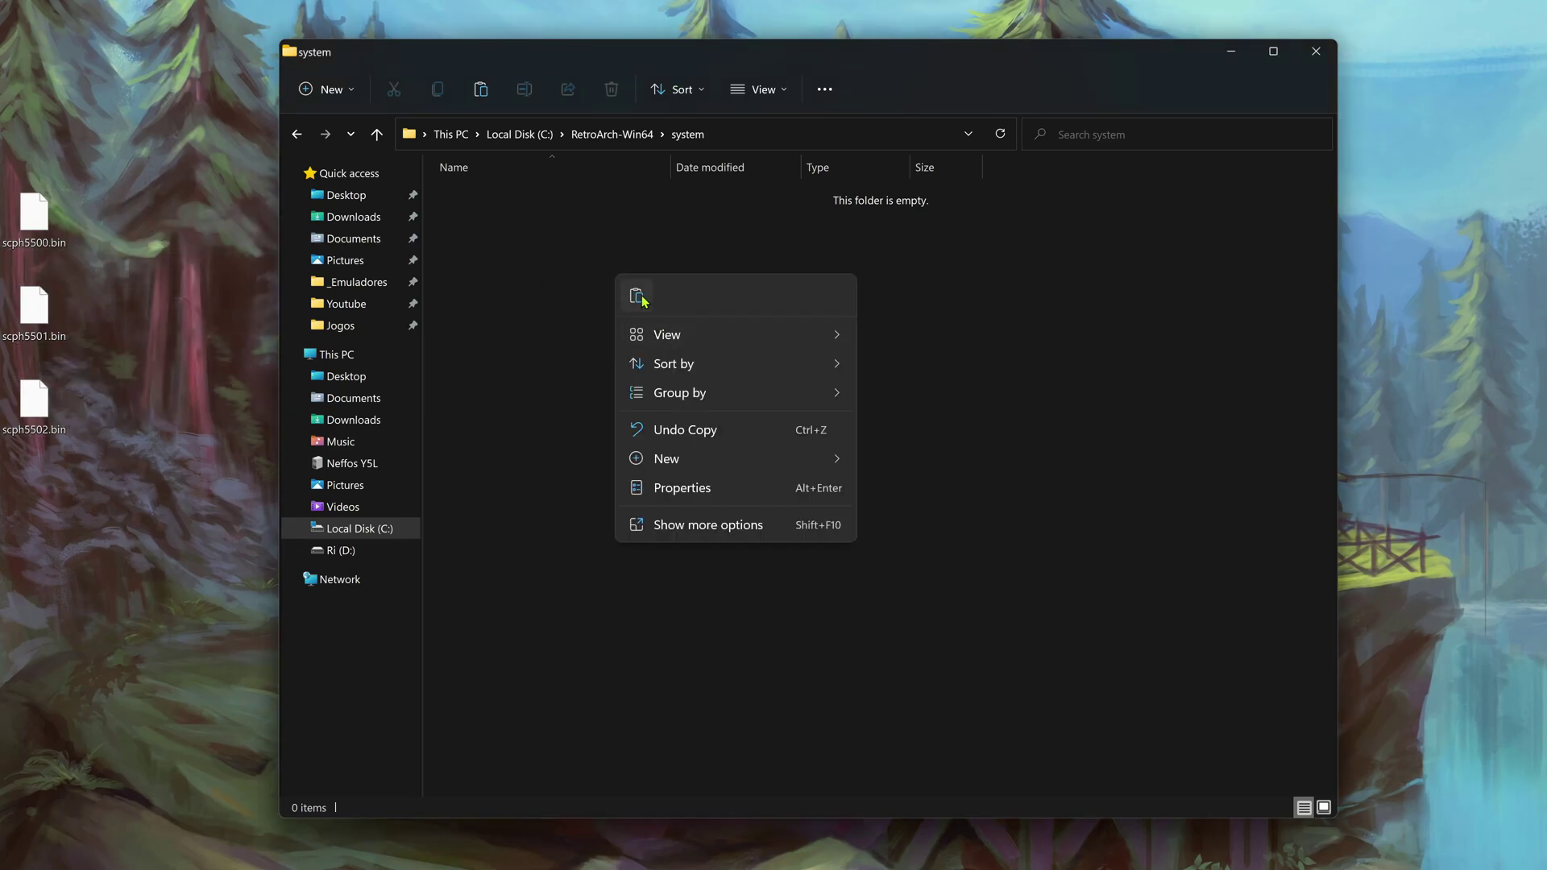
left_click(637, 295)
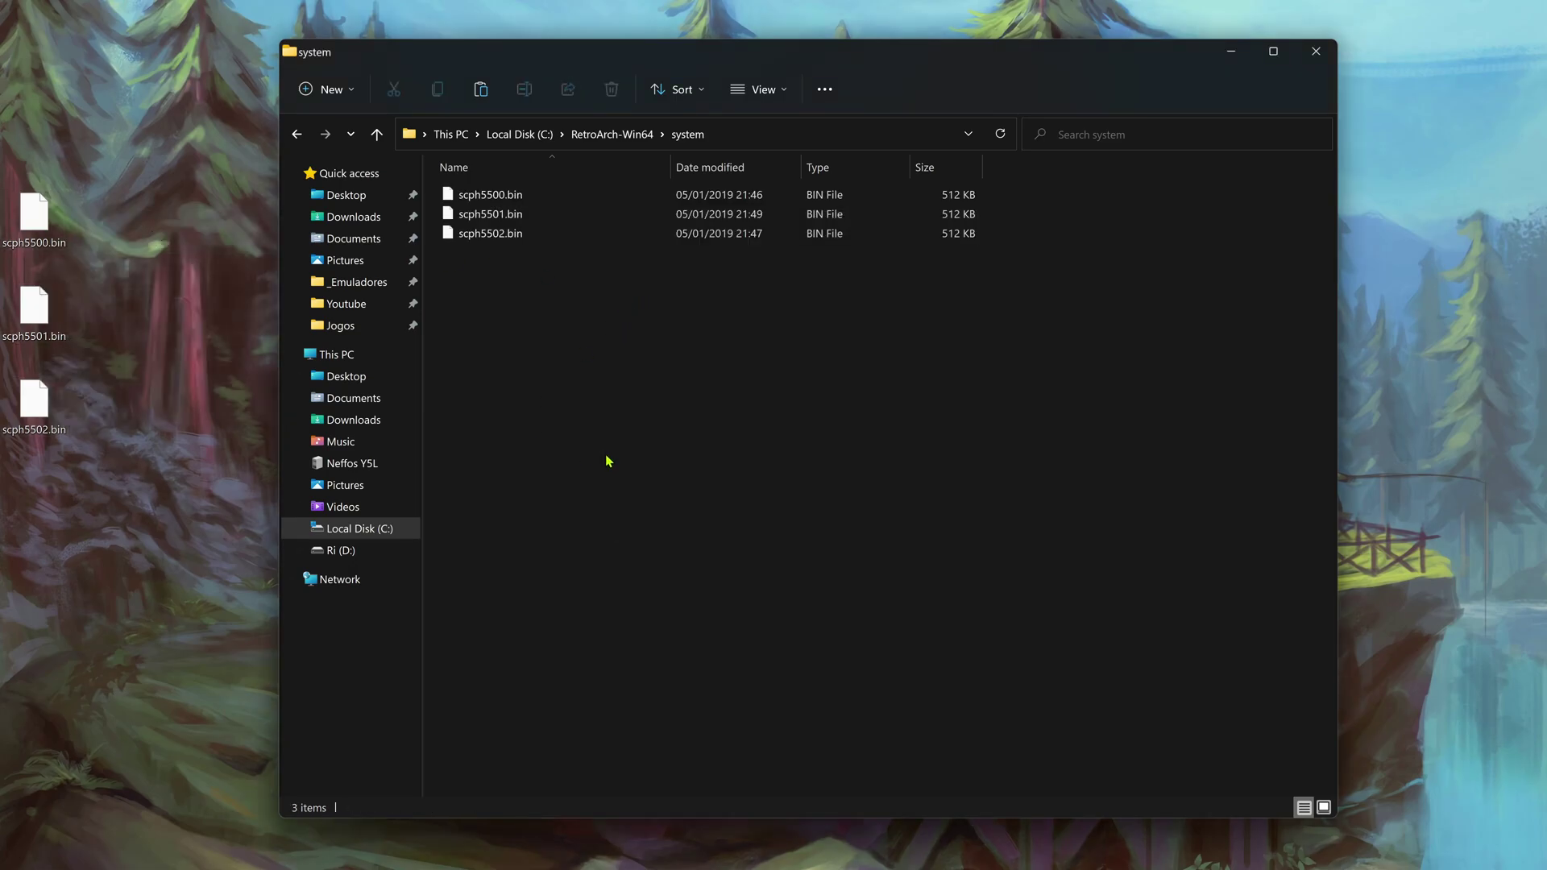
Return to the RetroArch-Win64 folder on Local Disk (C:) and launch the retroarch application.
key("BackSpace")
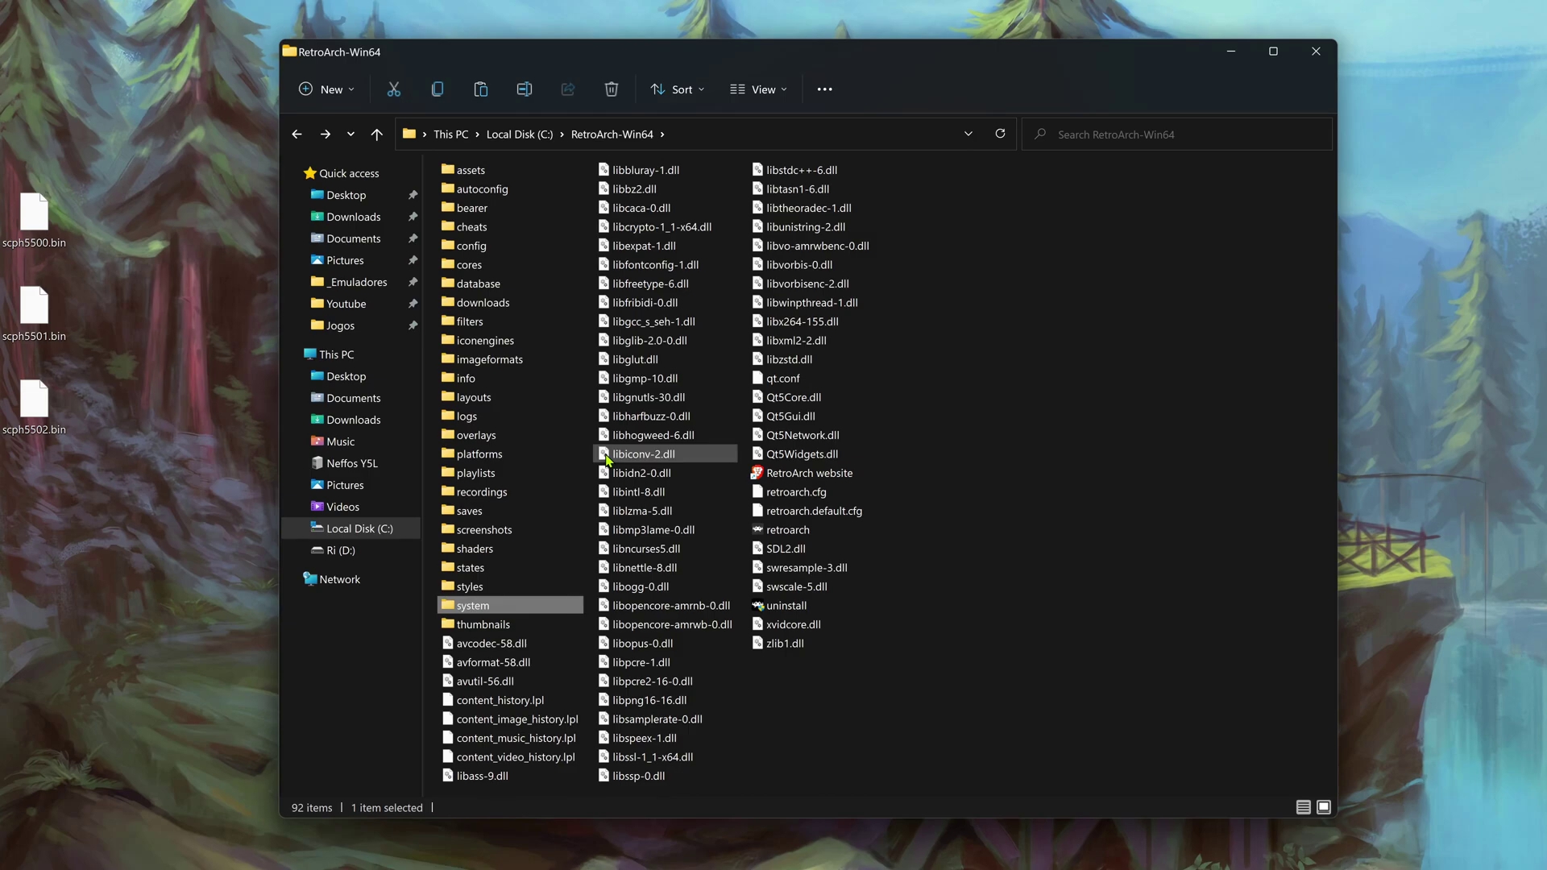
double_click(806, 534)
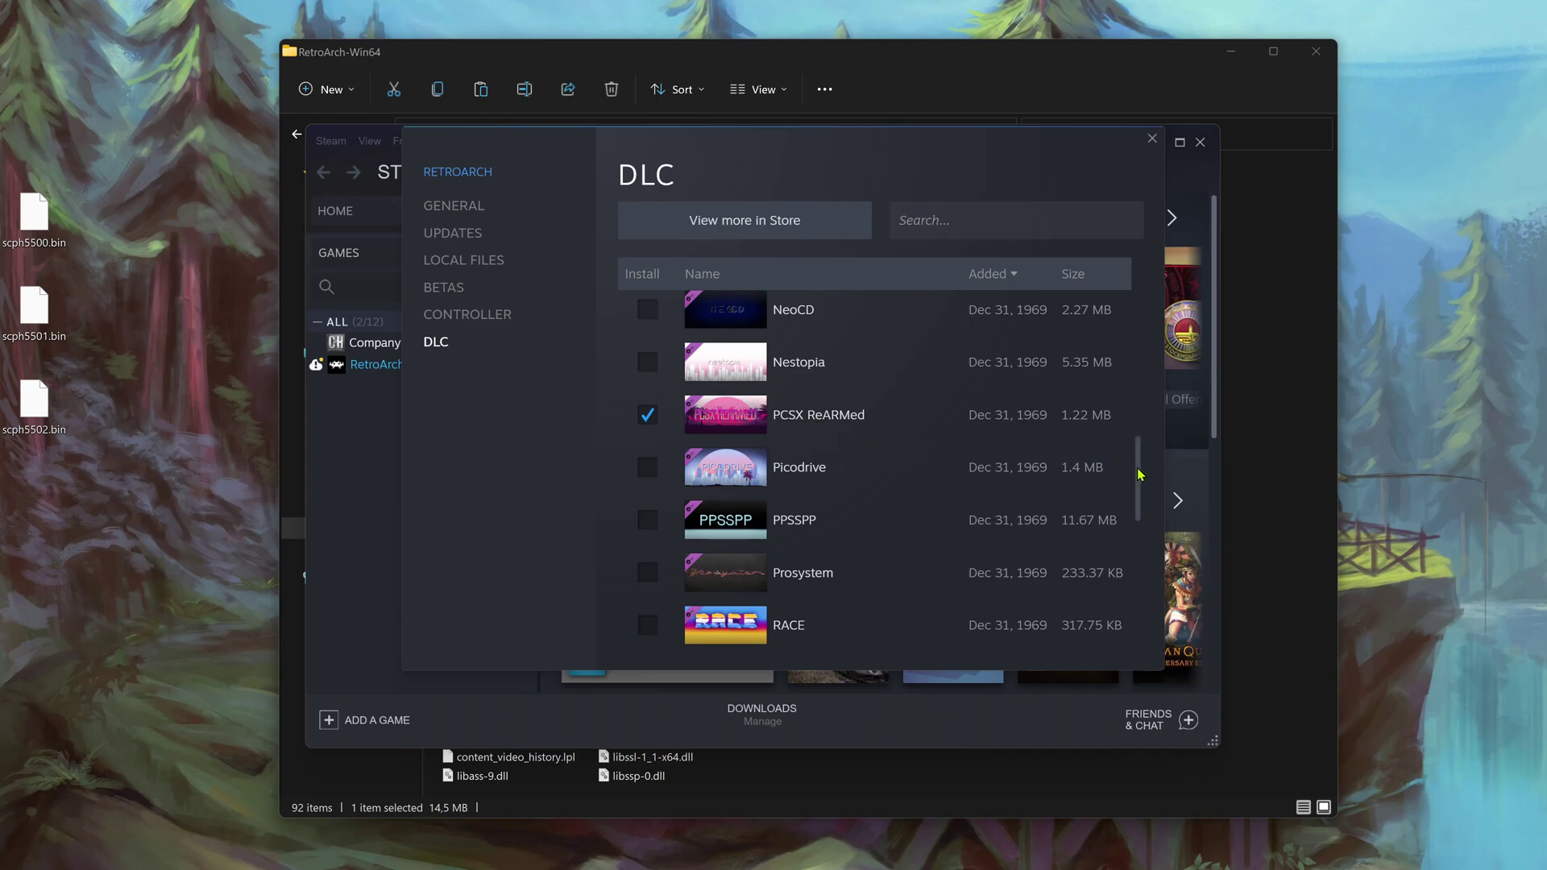
In Steam, review RetroArch's DLC list, close its properties and browse its local files.
left_click_drag(1139, 475, 1137, 288)
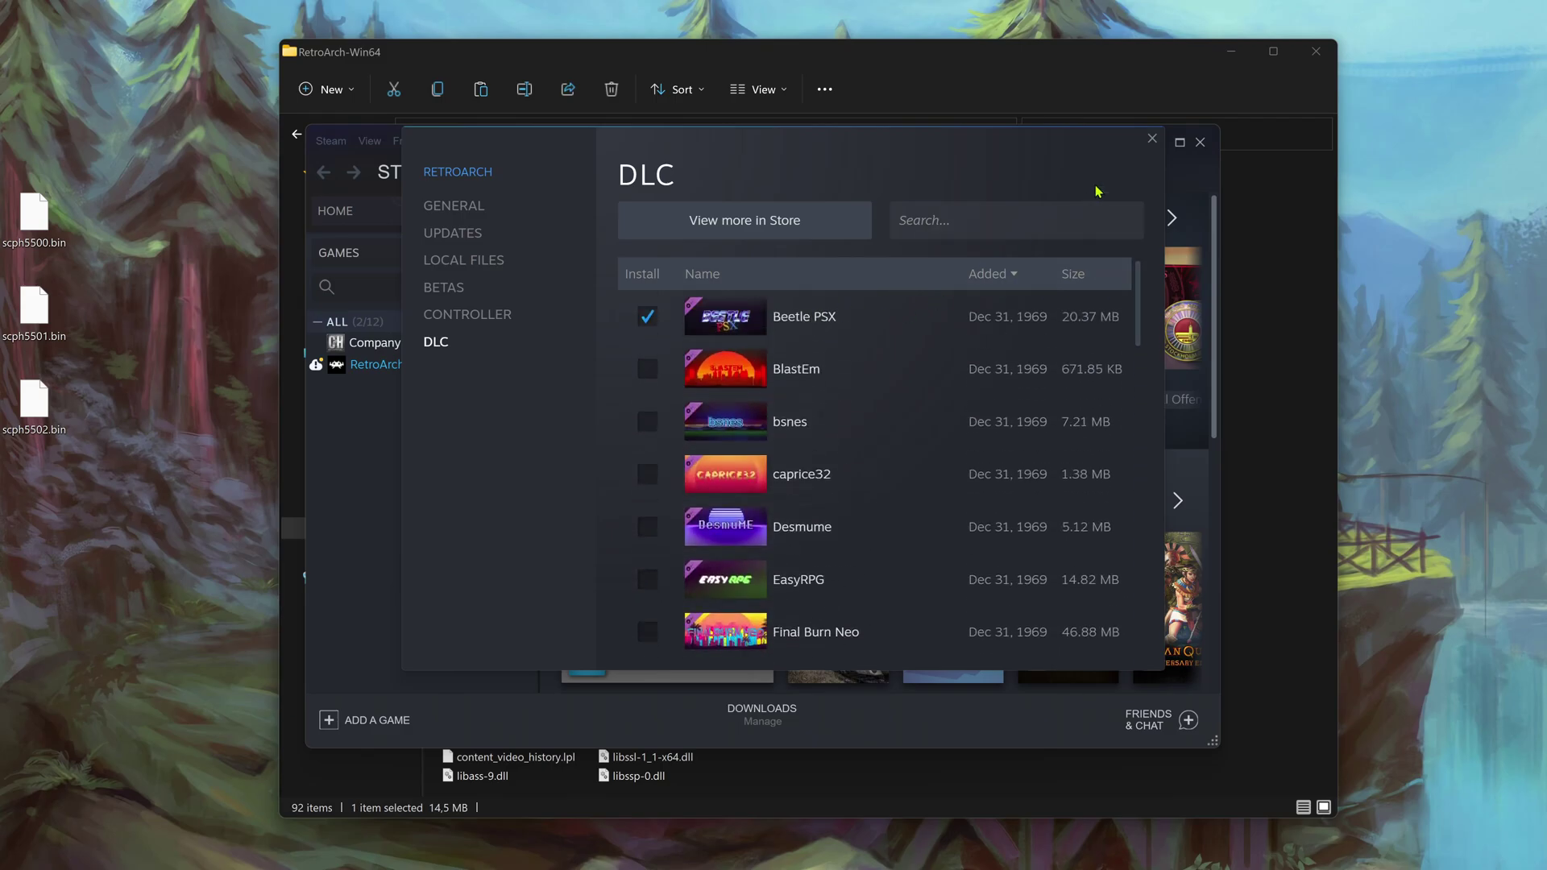
left_click(1152, 139)
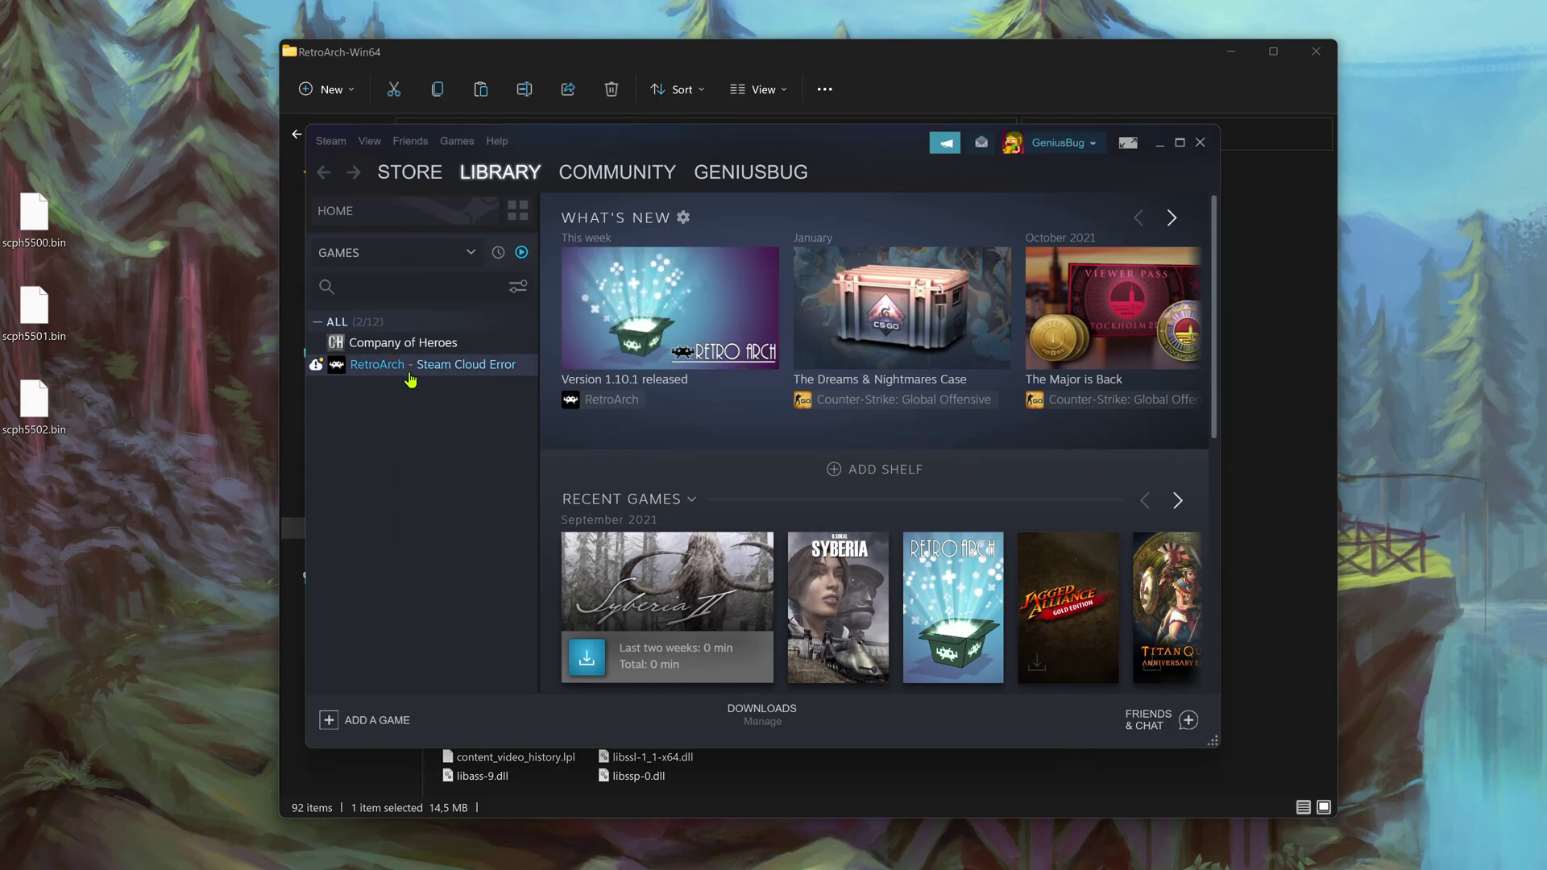
right_click(411, 380)
mouse_move(453, 460)
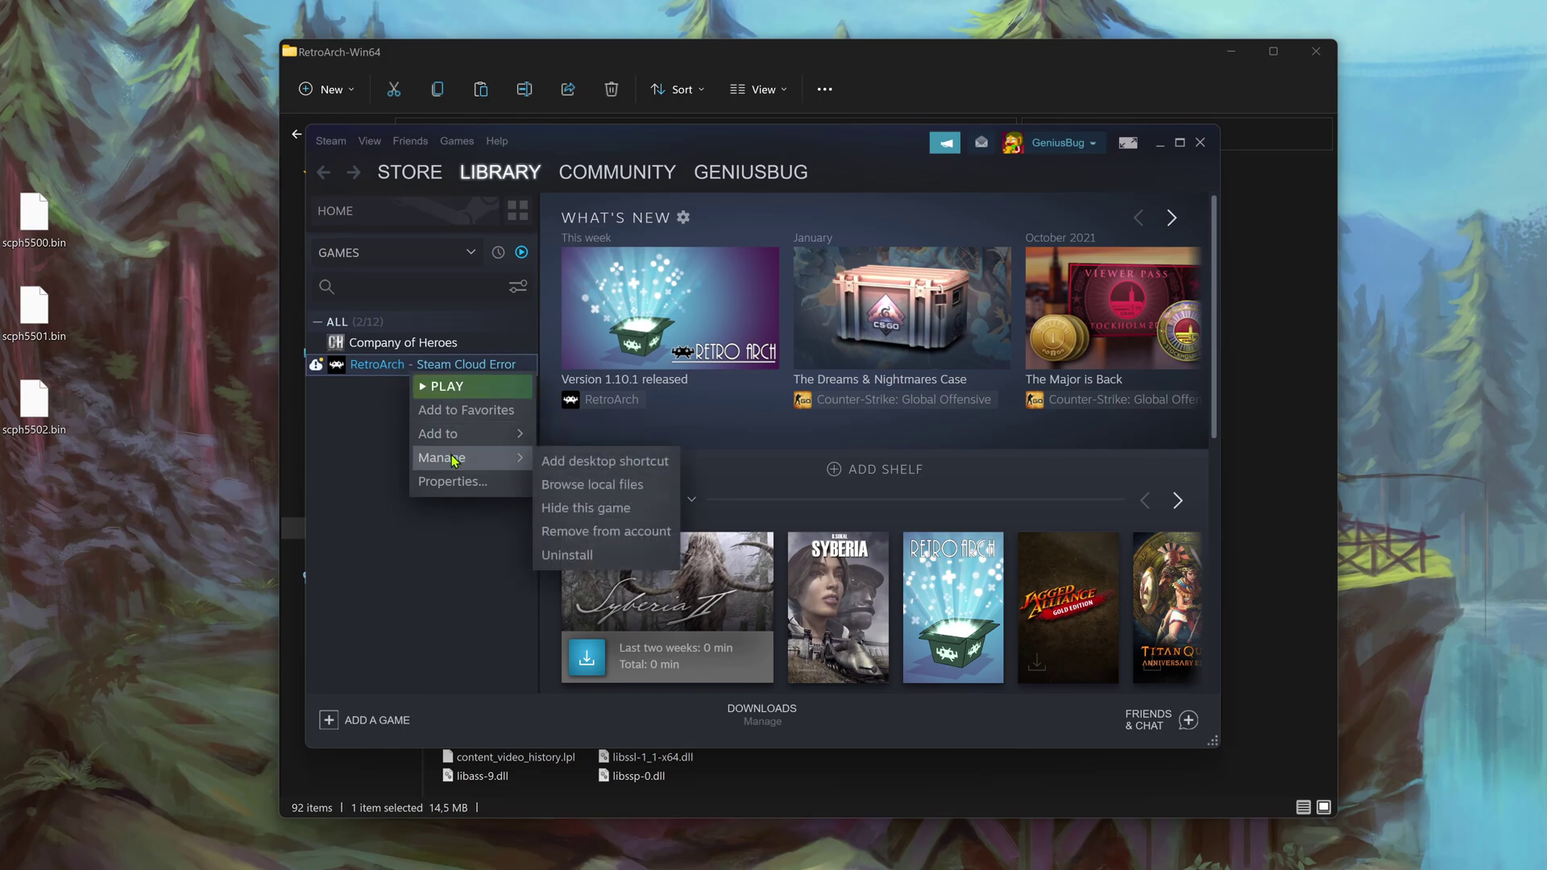
left_click(628, 487)
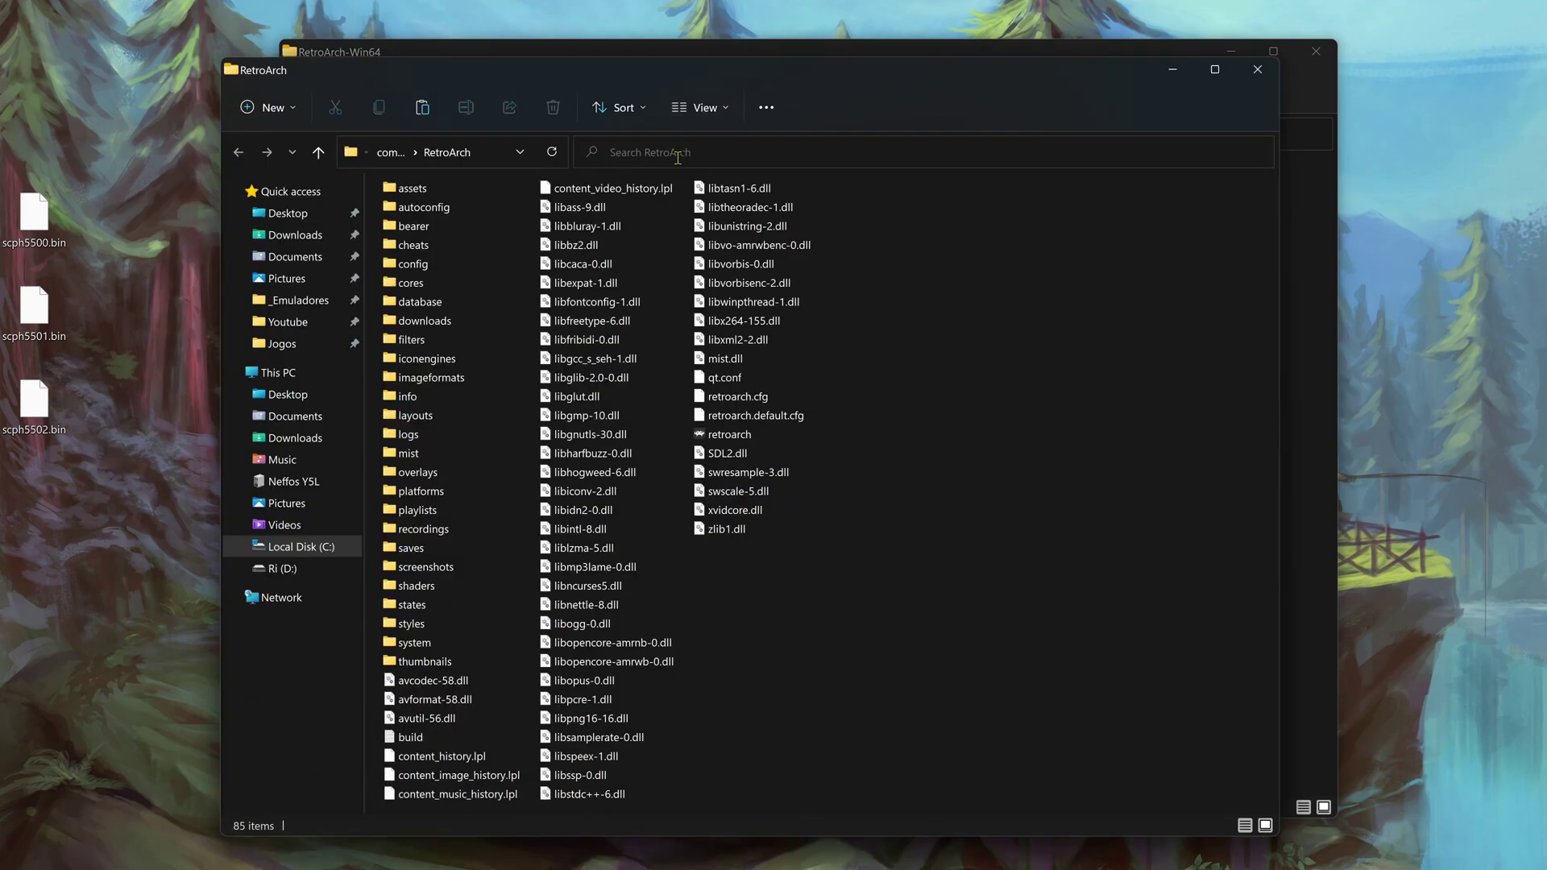
Copy scph5500.bin, scph5501.bin and scph5502.bin from the desktop into the system folder of the Steam RetroArch installation.
left_click(414, 643)
double_click(414, 643)
left_click_drag(138, 379, 14, 214)
right_click(29, 212)
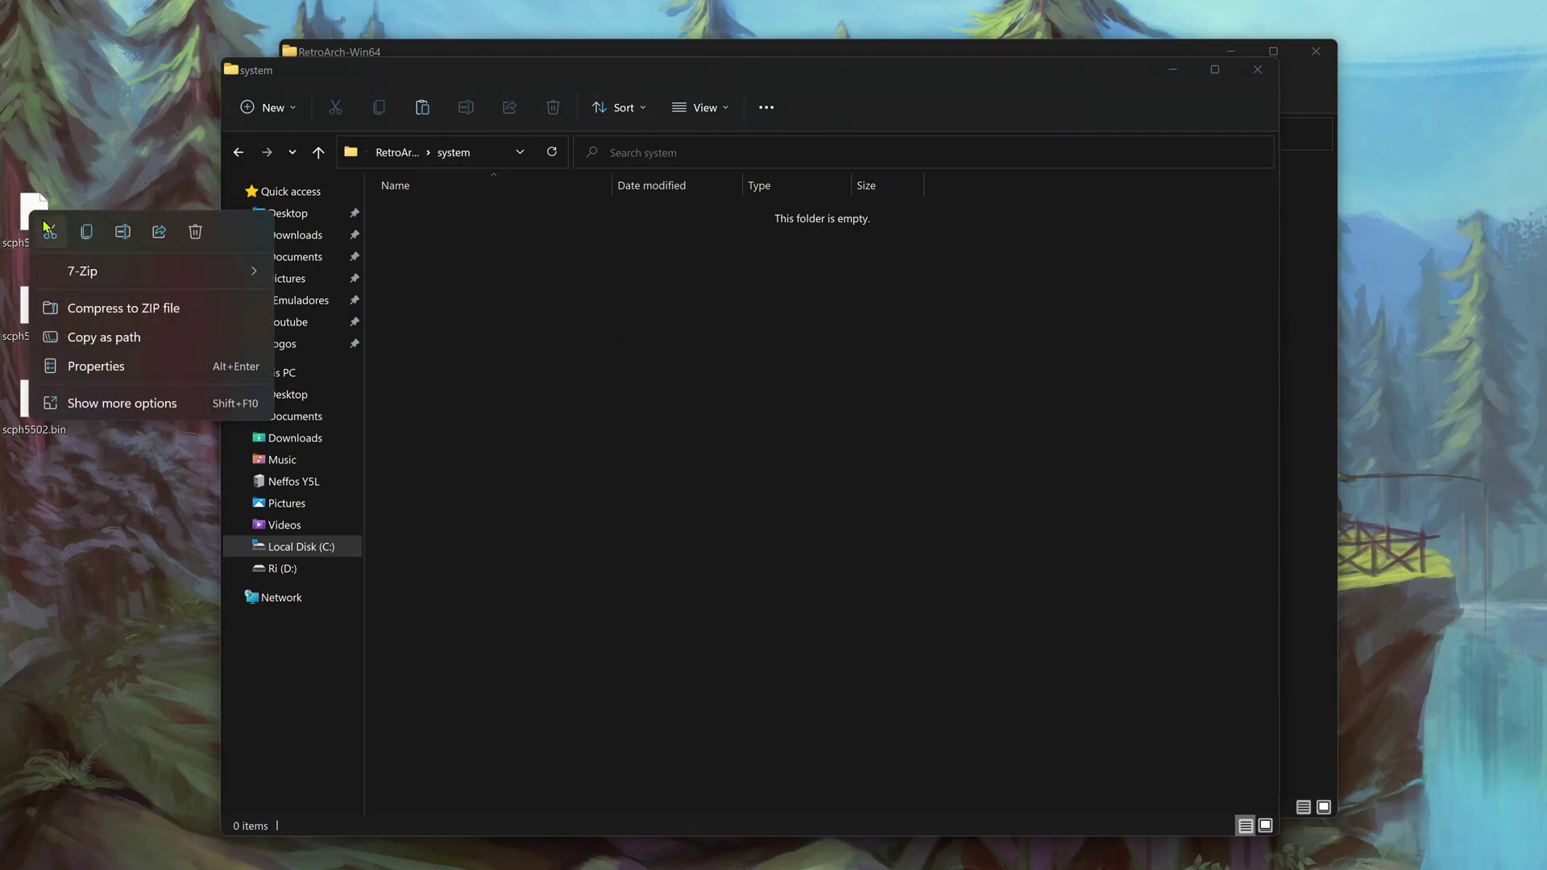
left_click(86, 232)
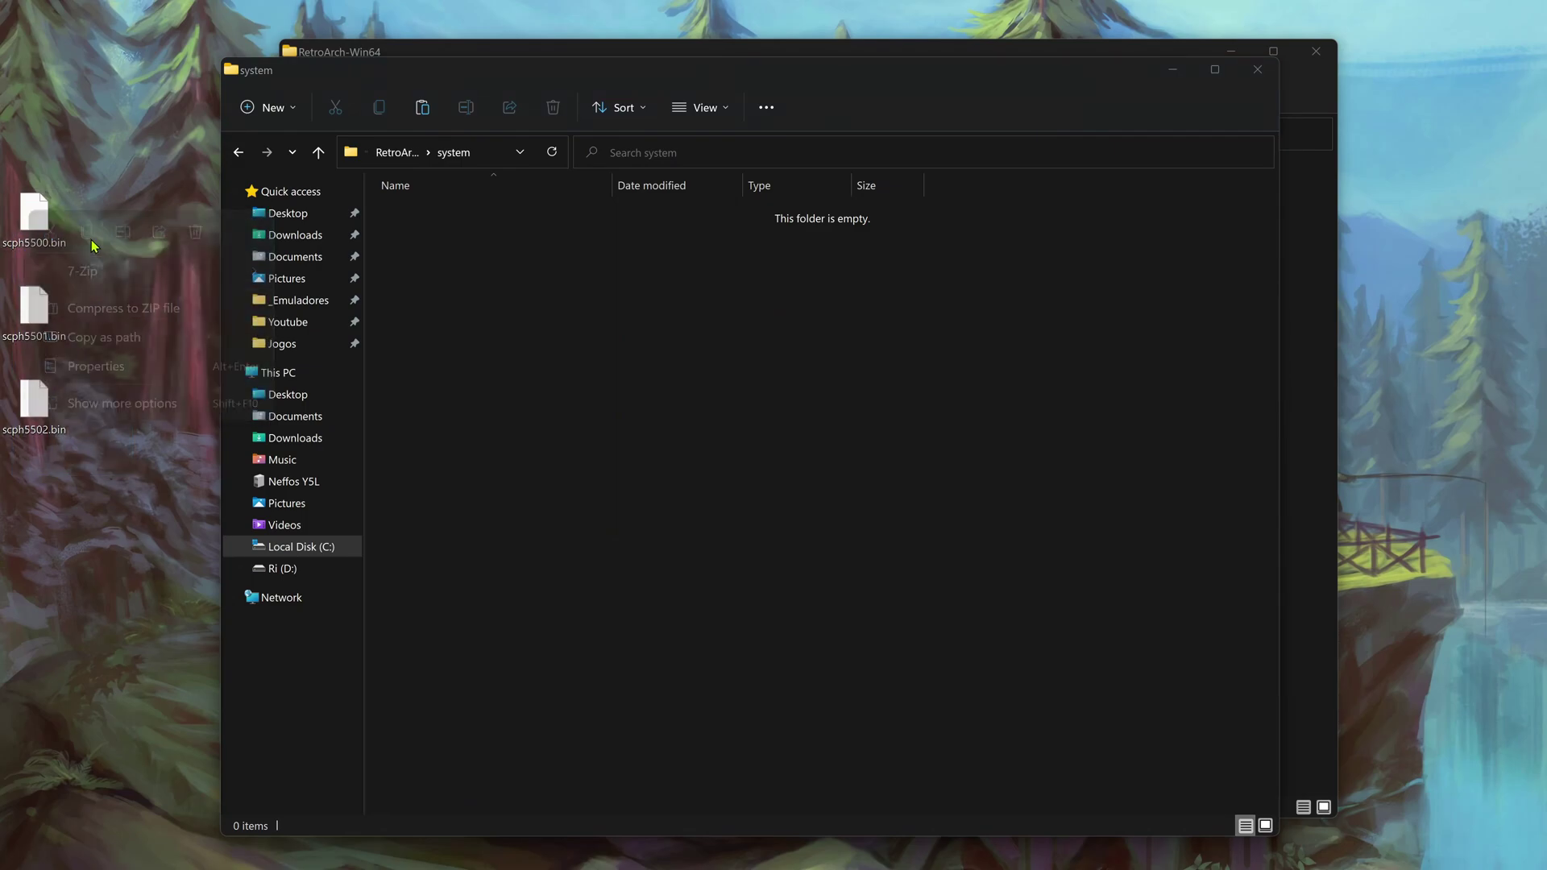
left_click(623, 346)
right_click(623, 346)
left_click(645, 361)
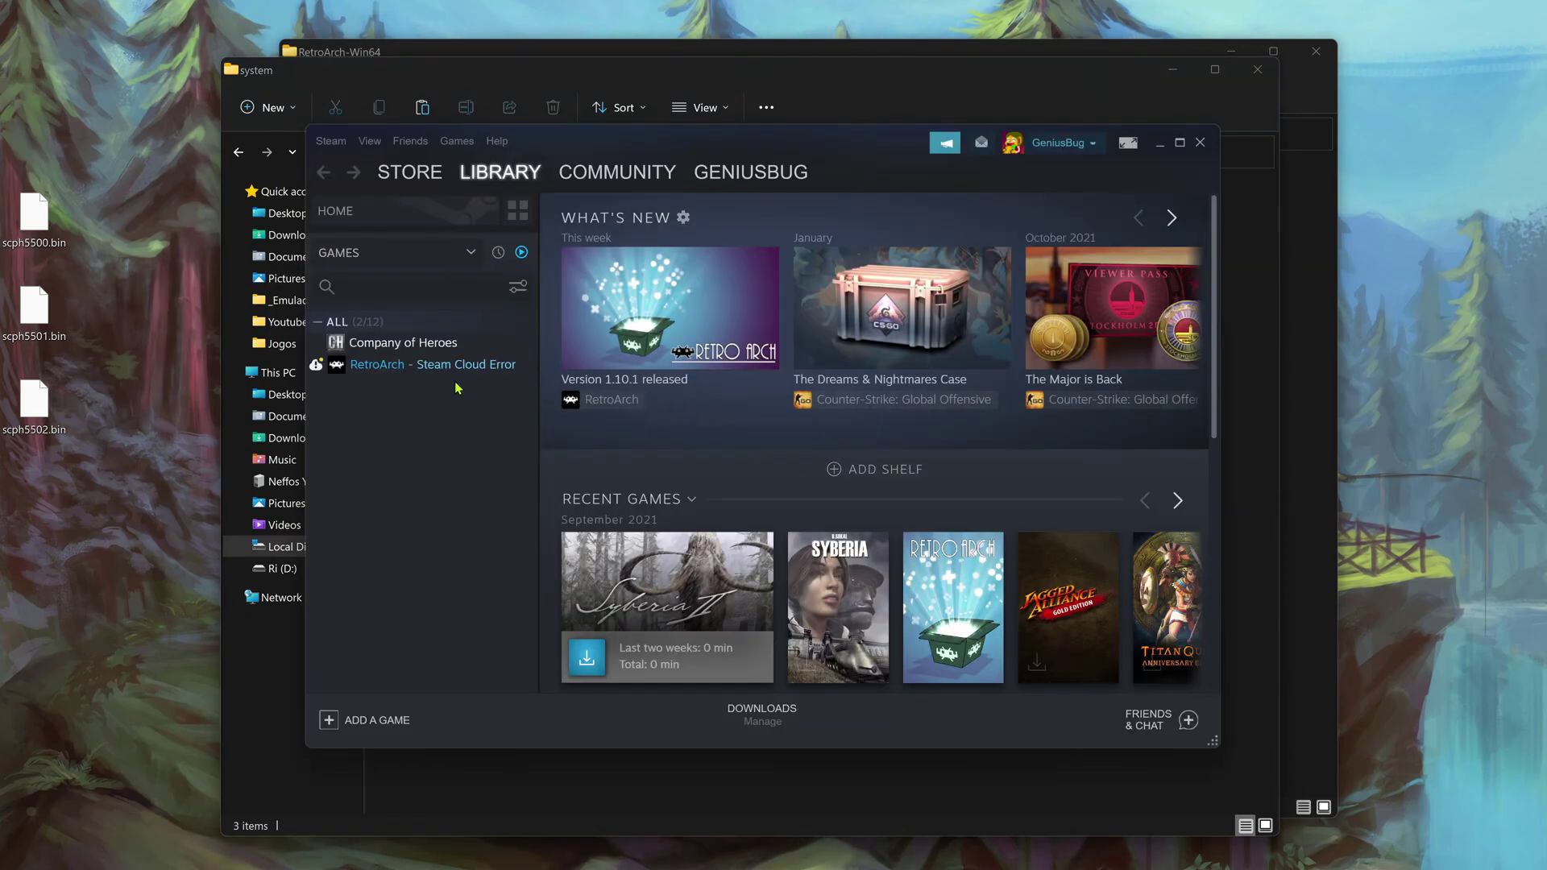
Launch RetroArch from the Steam library and open the Start Directory for loading content.
double_click(416, 371)
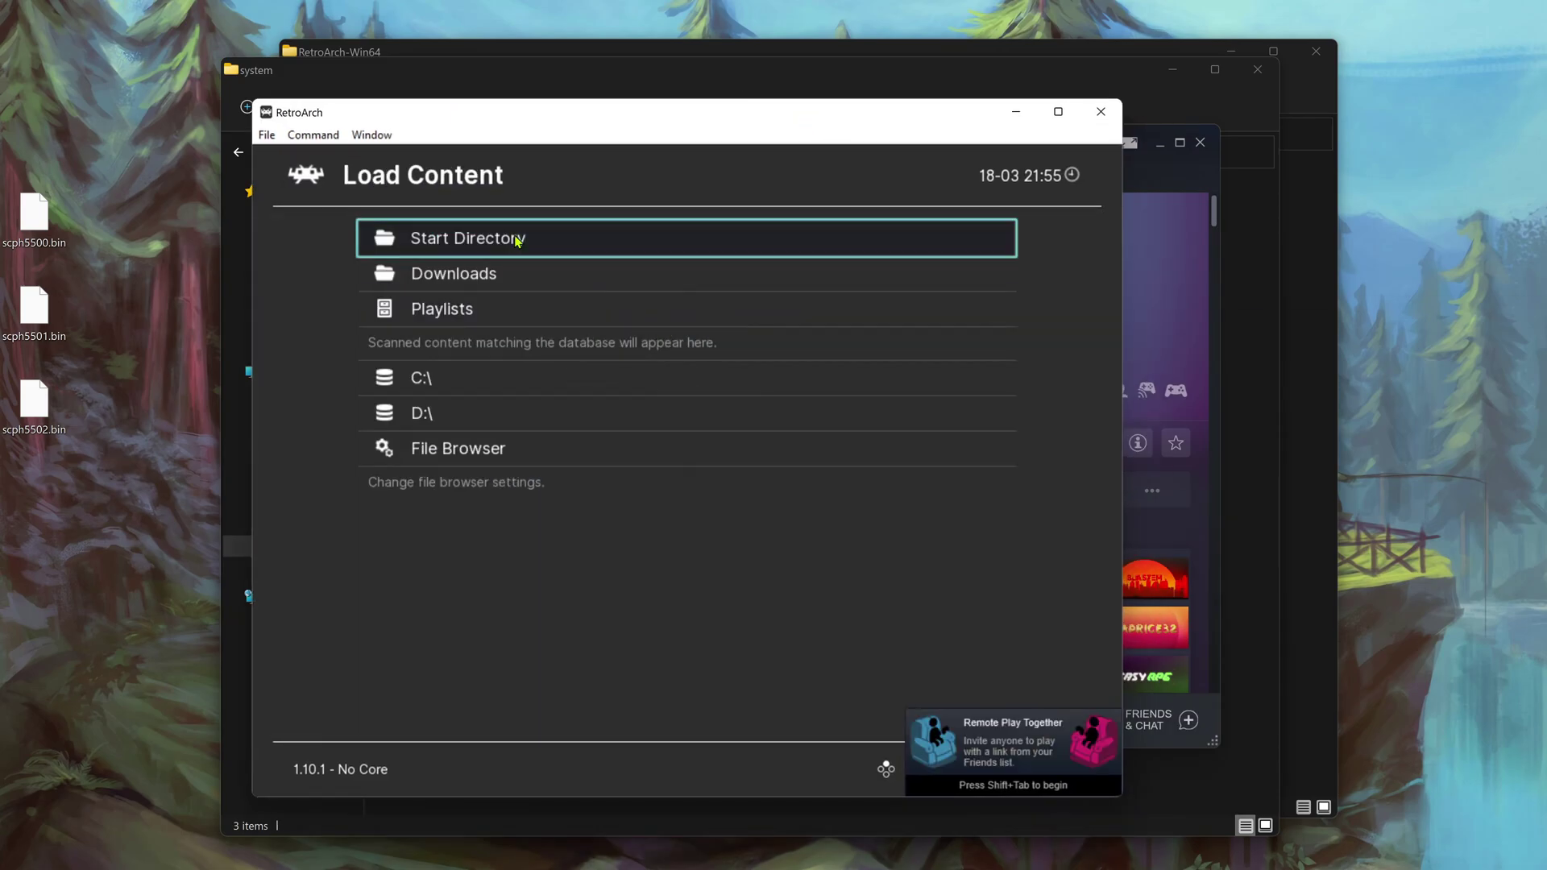
left_click(449, 238)
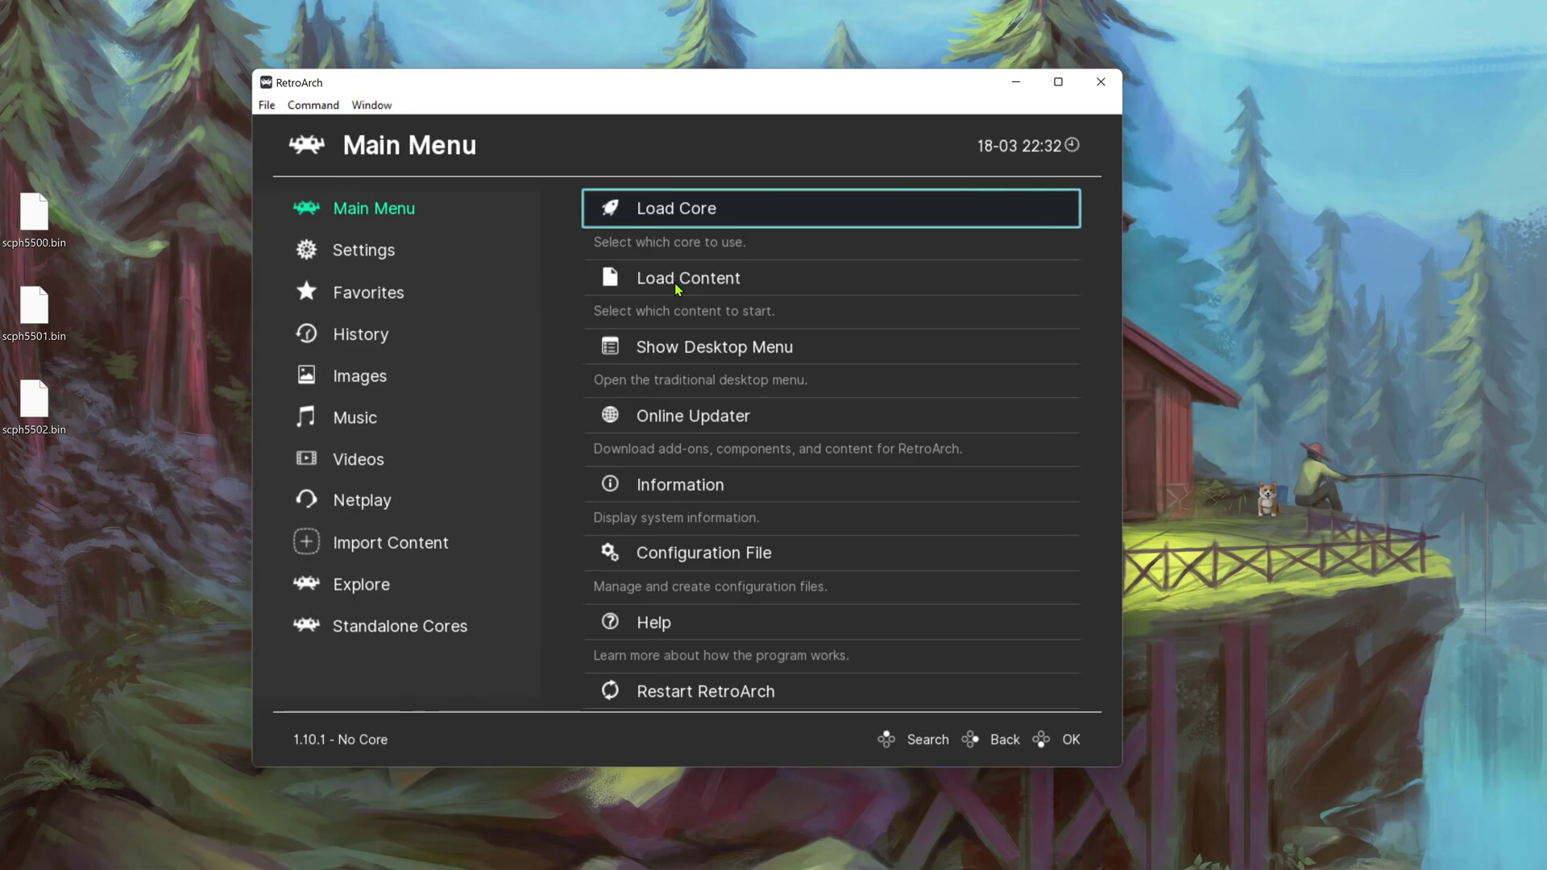
Load the Sony - PlayStation (Beetle PSX) core and open its core information to check the firmware entries.
left_click(761, 226)
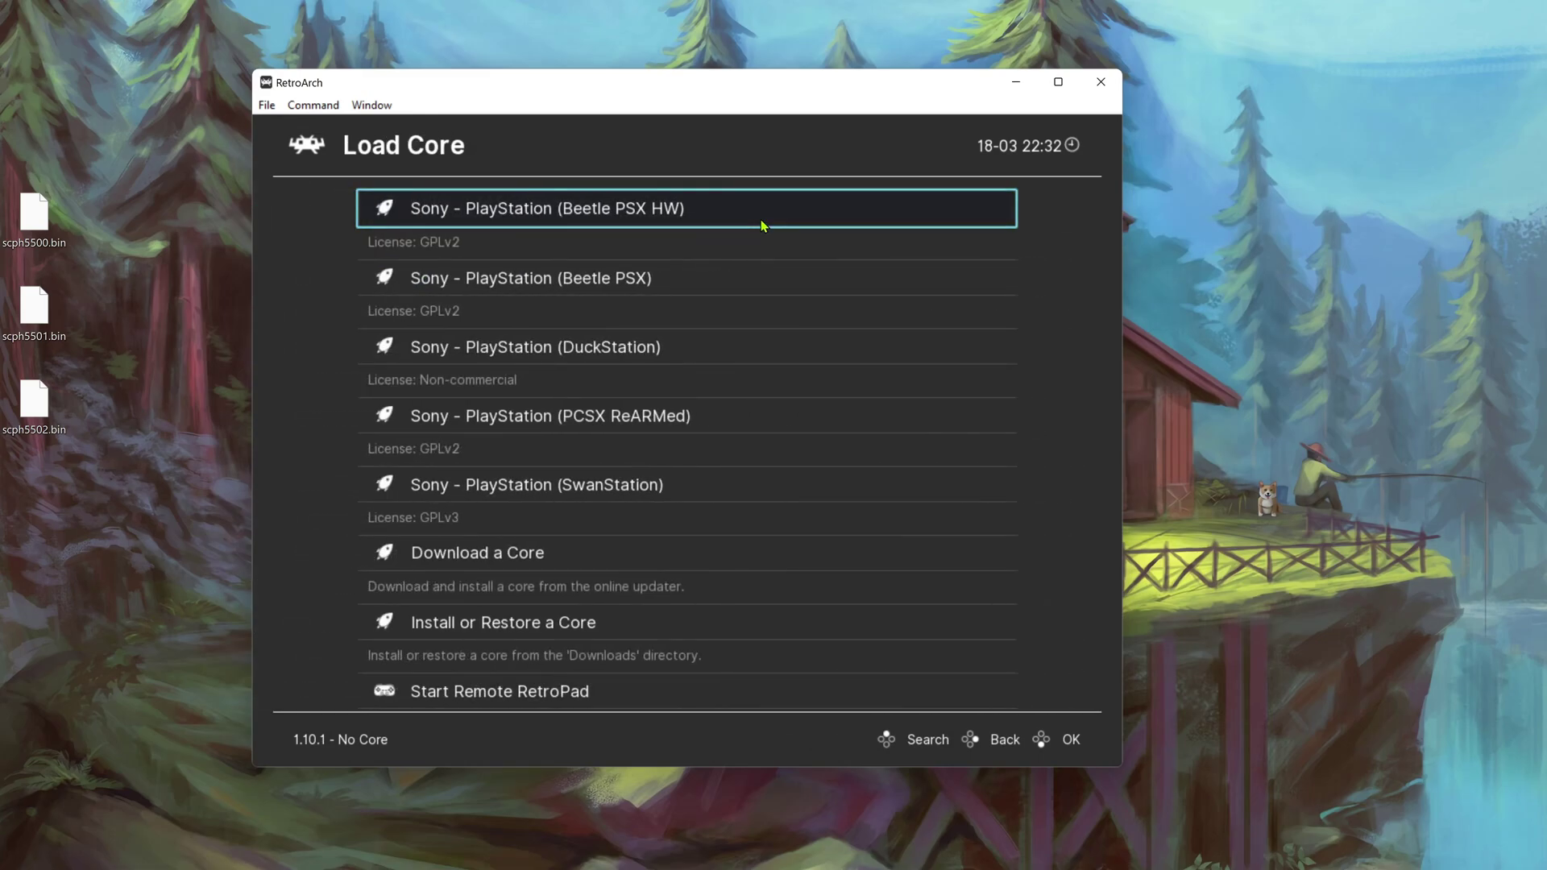
left_click(690, 296)
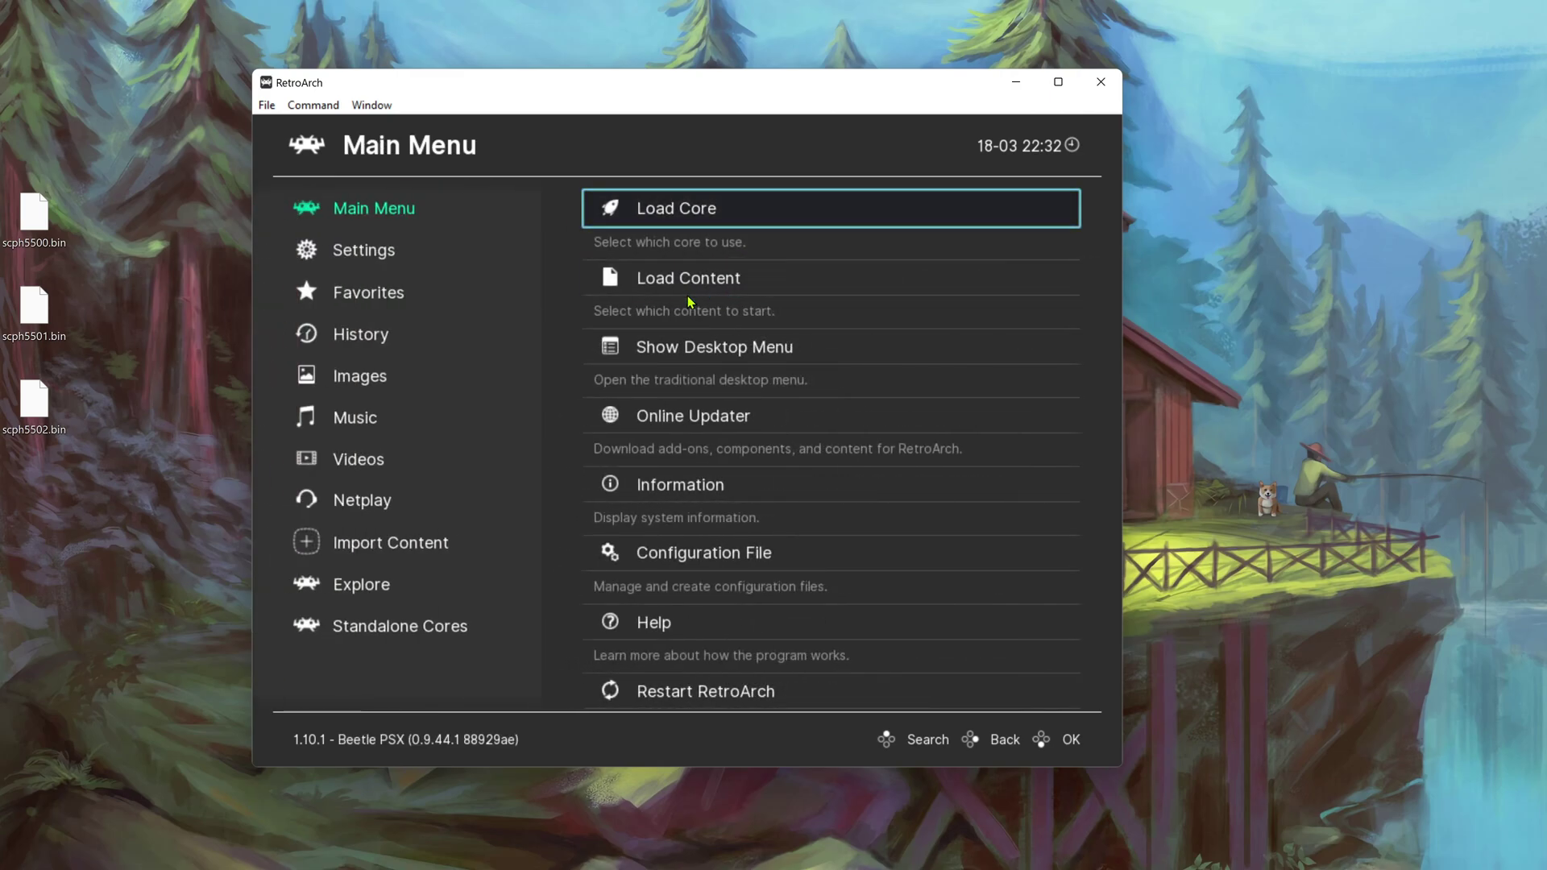
left_click(747, 497)
left_click(605, 223)
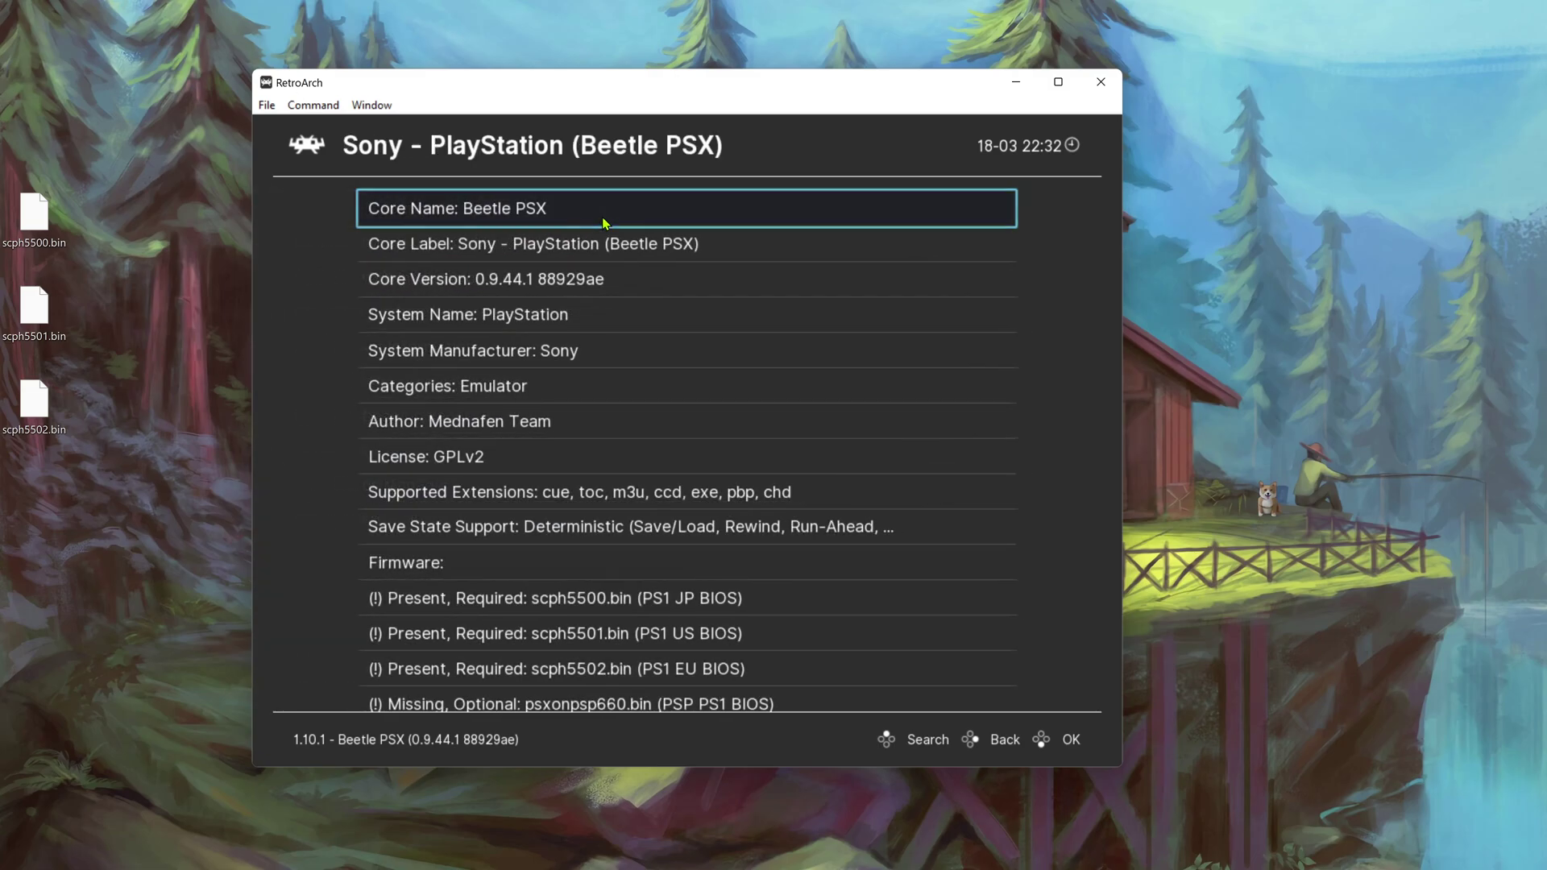